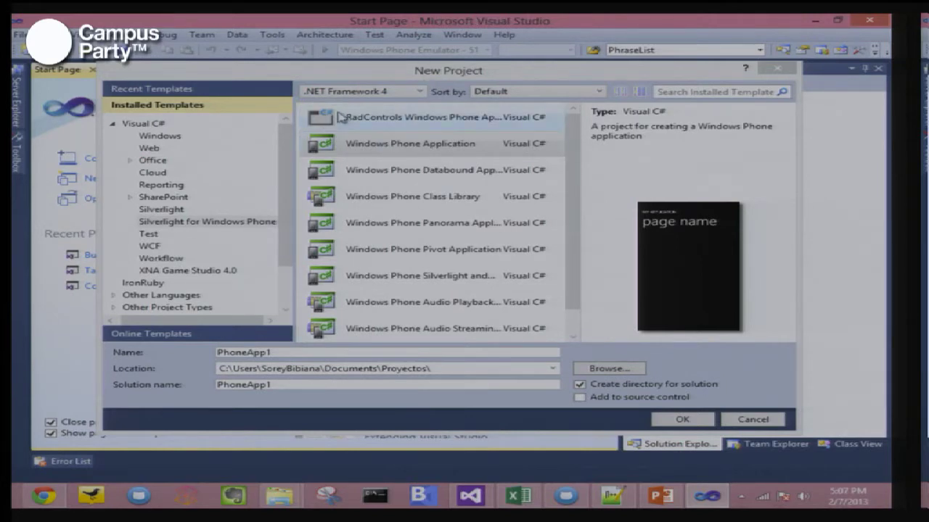
- Preview the Panorama and Pivot templates under Silverlight for Windows Phone, and choose the Windows Phone Application template
click(183, 226)
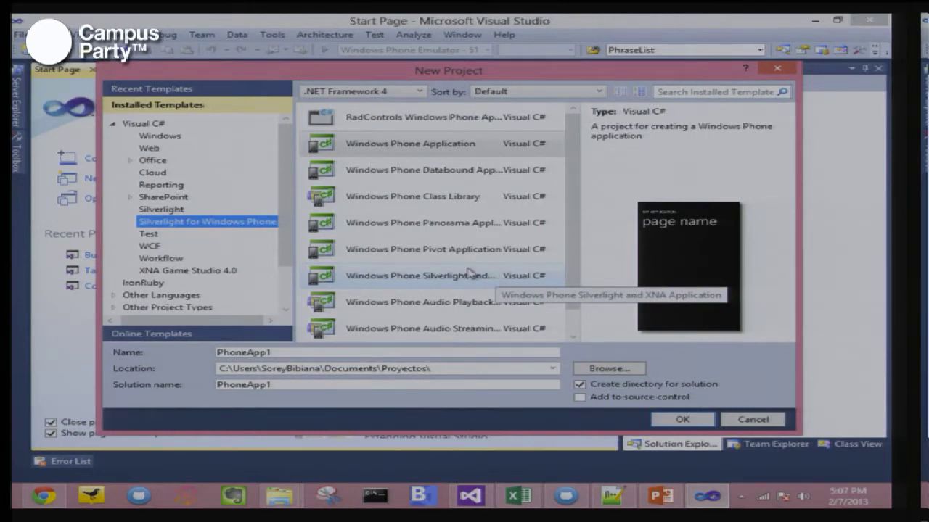
click(468, 149)
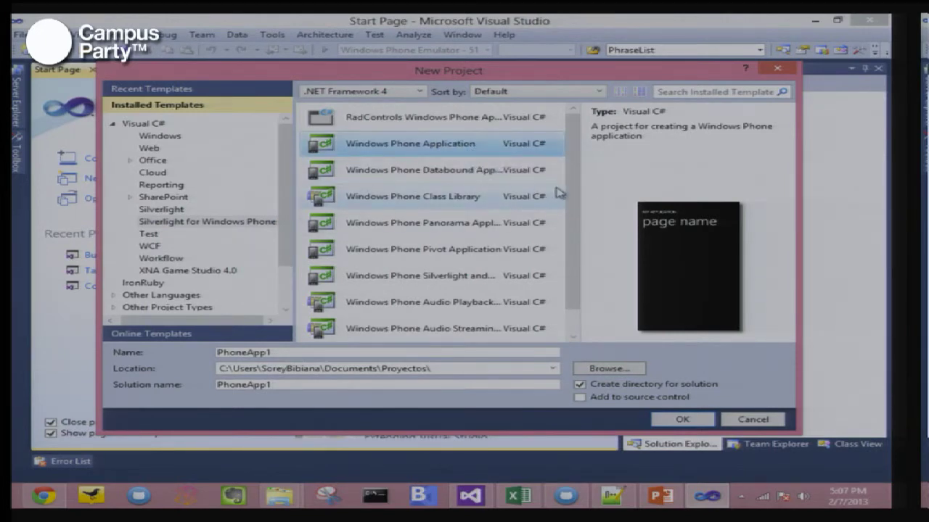
click(470, 227)
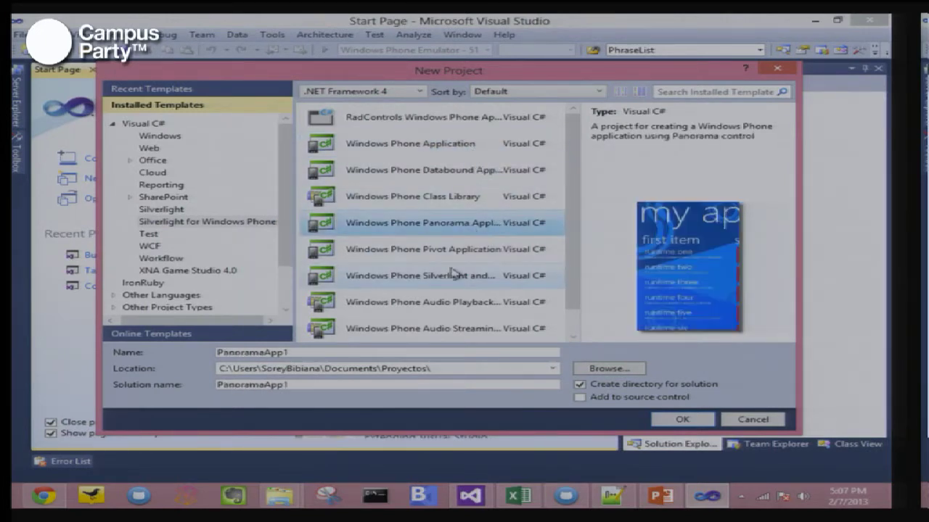
click(467, 252)
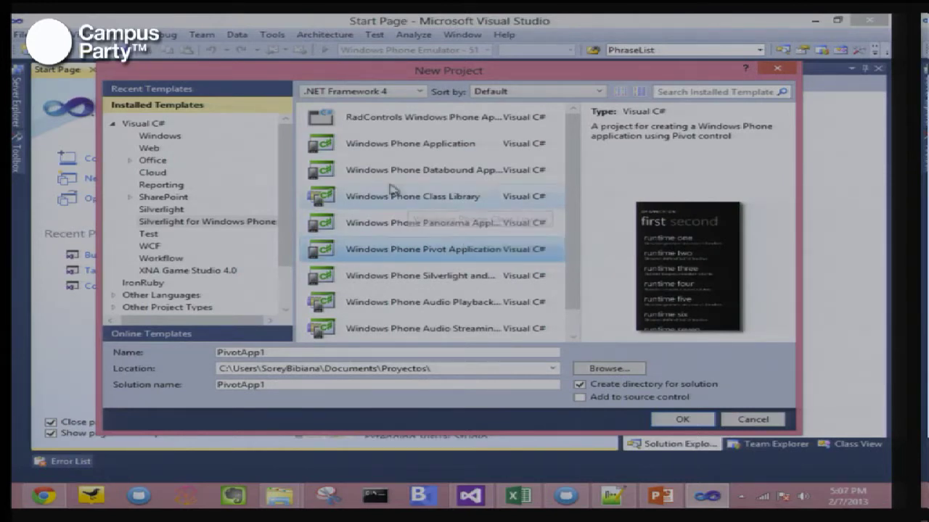
click(436, 147)
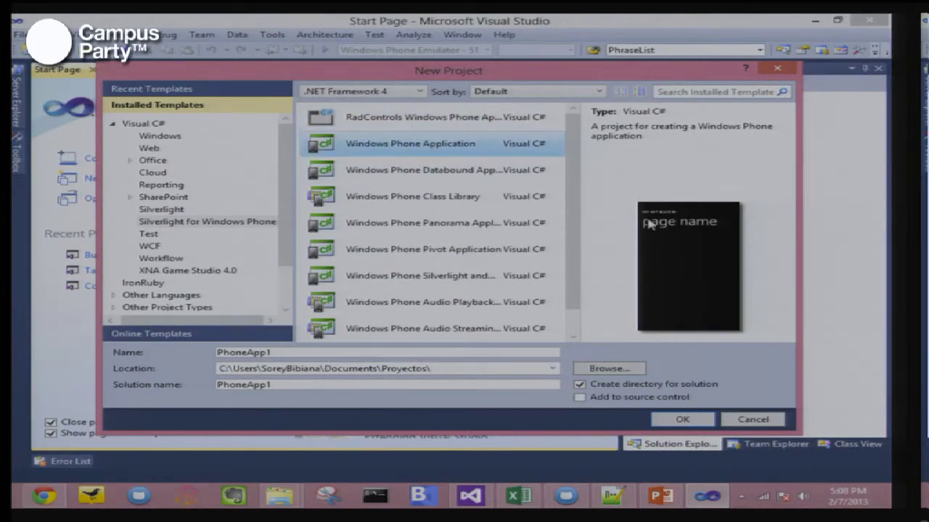
- Name the project Boyaca.UI and its solution Boyaca, and confirm the new project
click(298, 354)
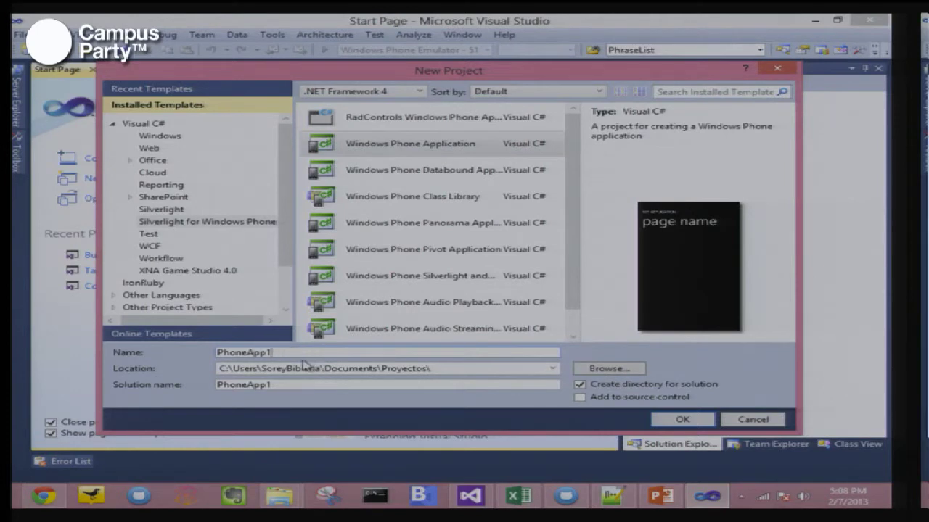
drag(254, 351, 76, 332)
key(End)
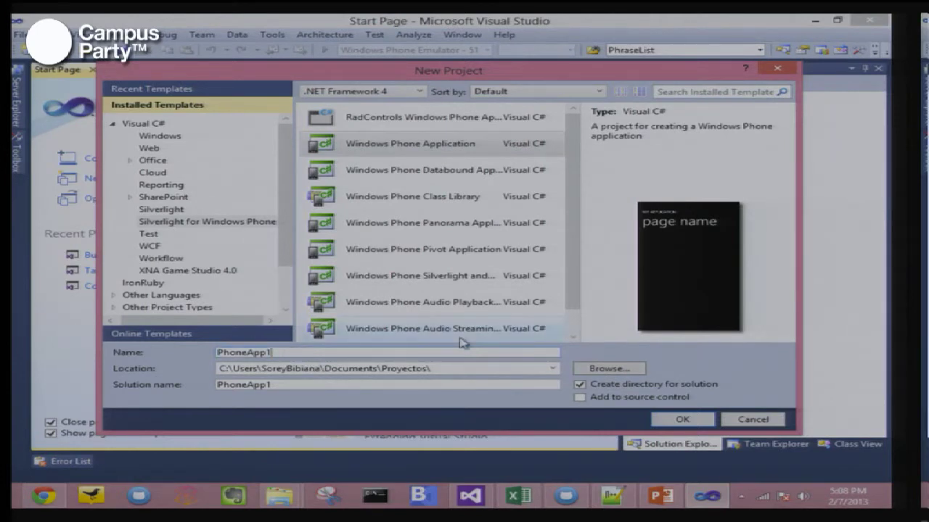
key(BackSpace)
key(BackSpace)
key(BackSpace)
key(BackSpace)
key(BackSpace)
key(BackSpace)
key(BackSpace)
key(BackSpace)
key(BackSpace)
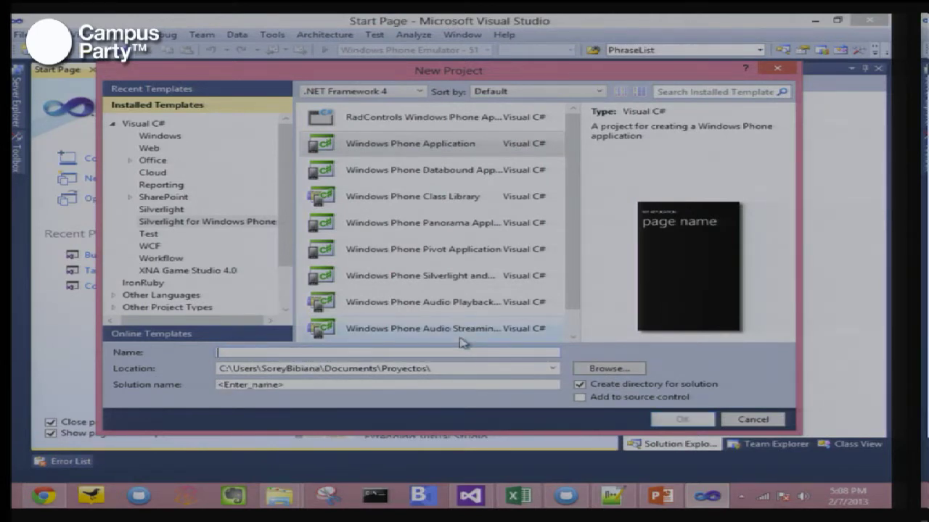
text(Boyaca)
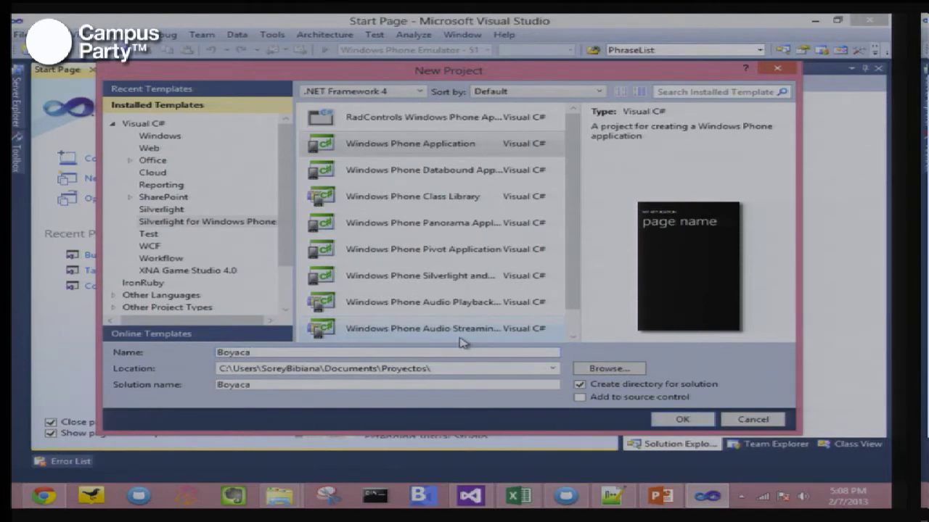
text(.UU)
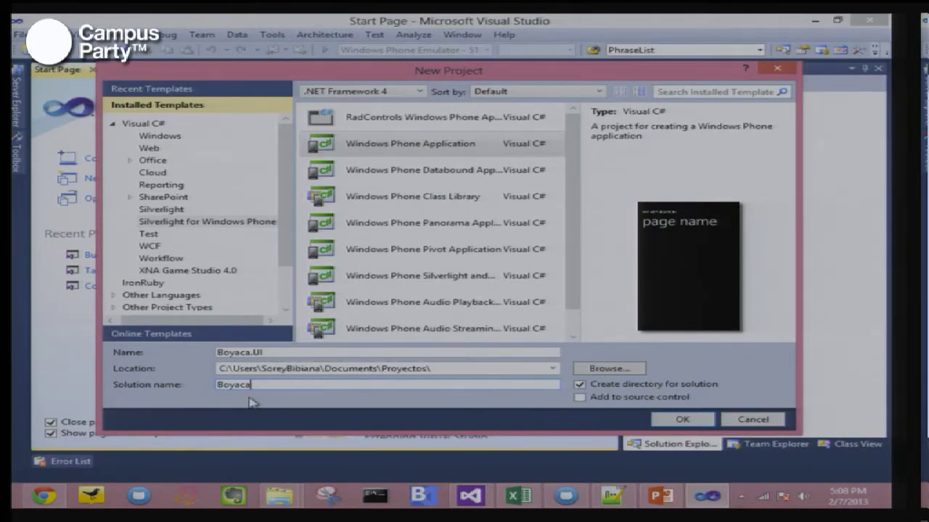
click(683, 420)
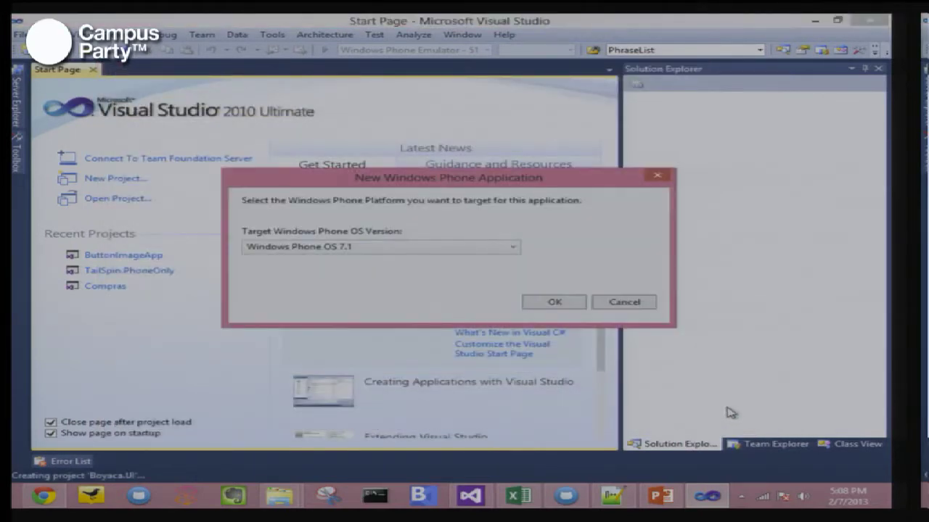
- Set the target platform to Windows Phone OS 7.1 and create the application
click(497, 250)
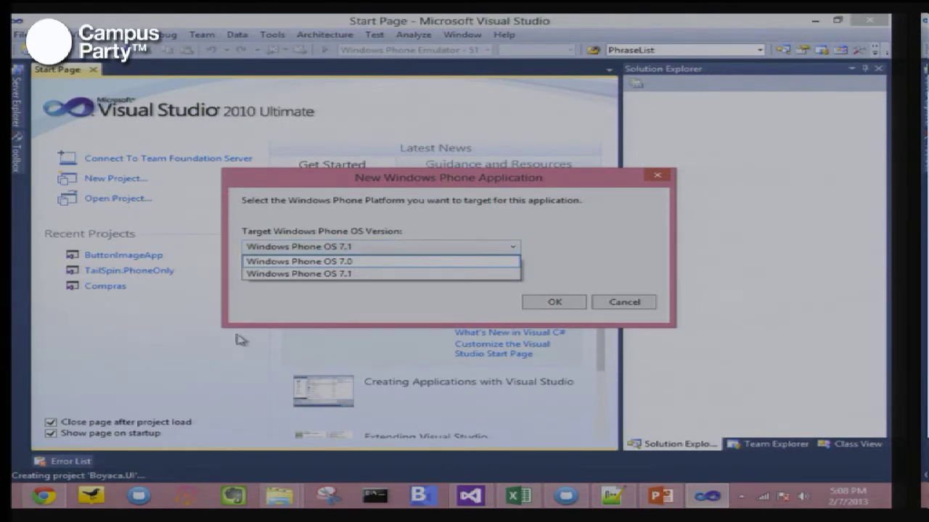
click(294, 282)
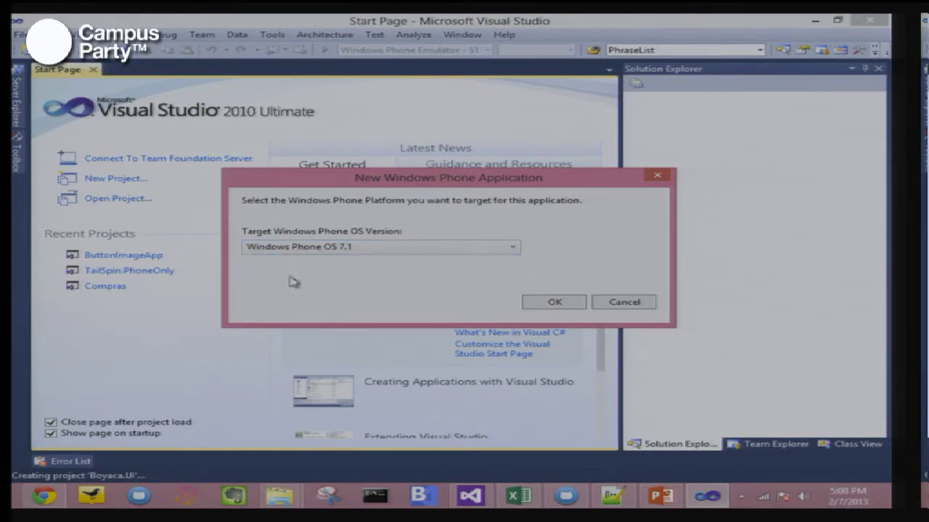
click(554, 302)
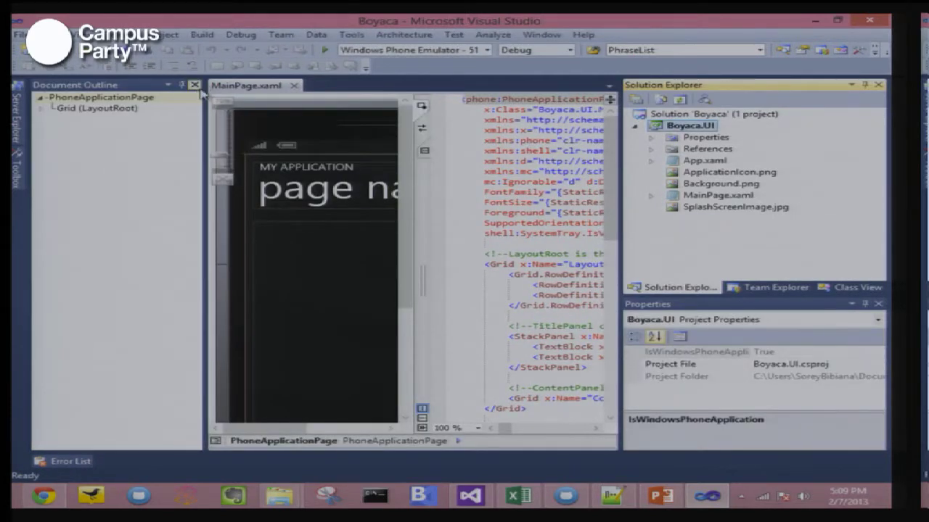
- Close the Document Outline, expand MainPage.xaml in the project tree, and enlarge the XAML code area beside the design preview
click(194, 85)
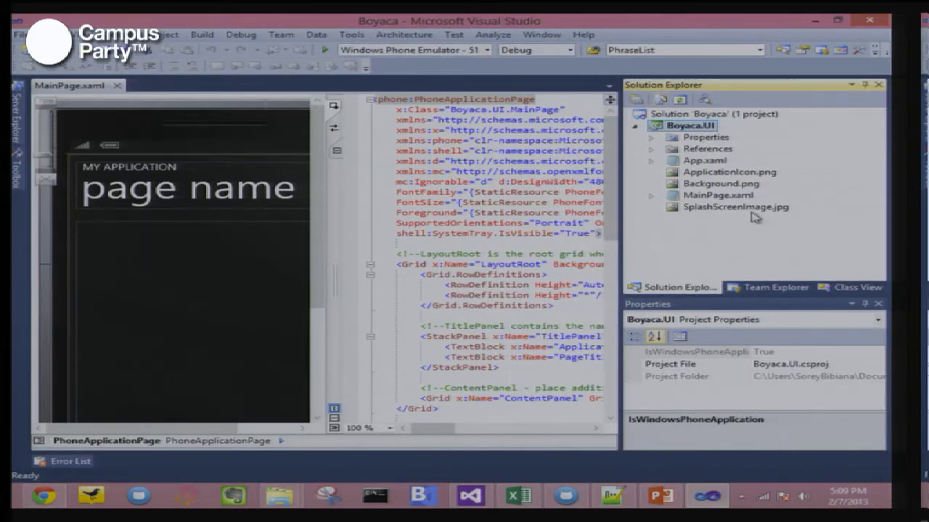
click(725, 195)
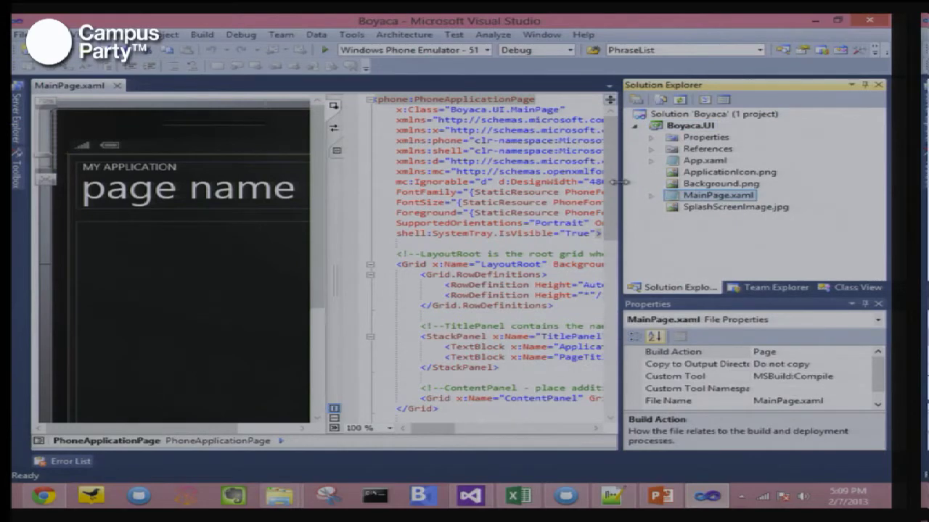
drag(620, 182, 691, 182)
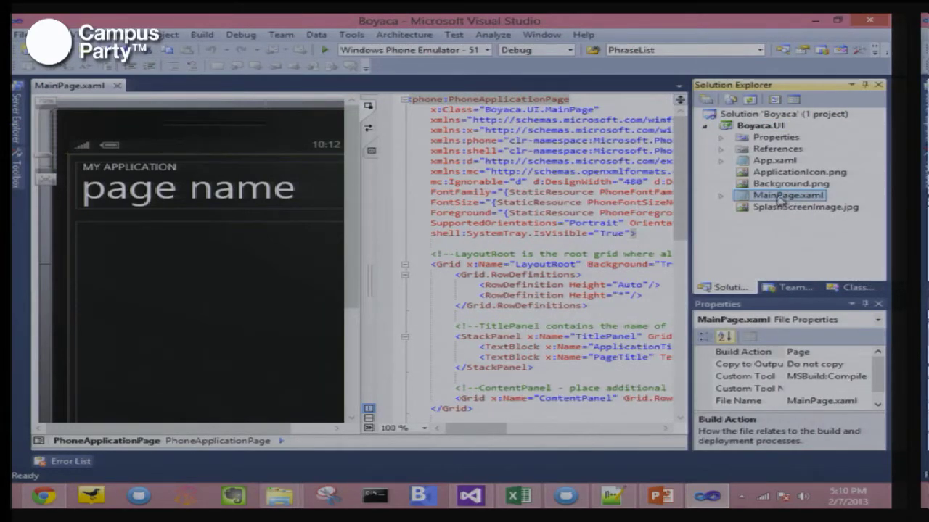
click(721, 197)
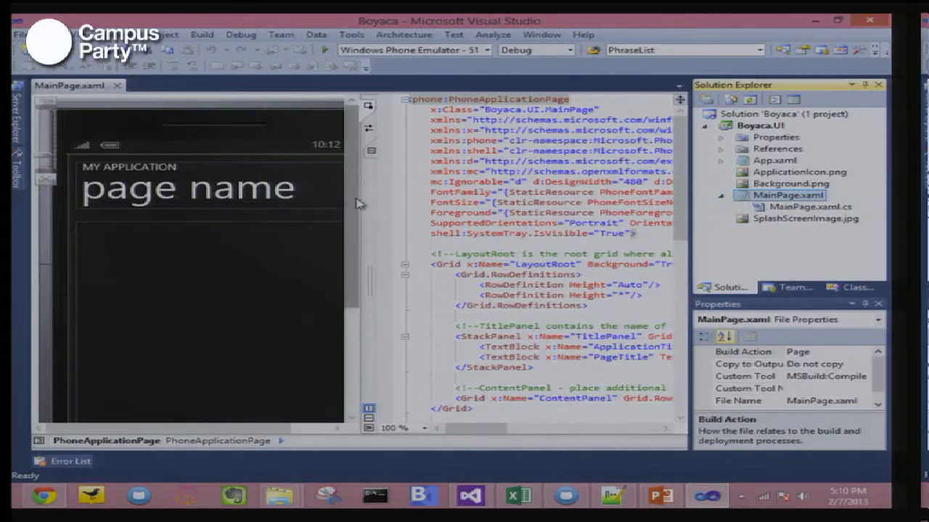
click(297, 186)
drag(359, 187, 258, 189)
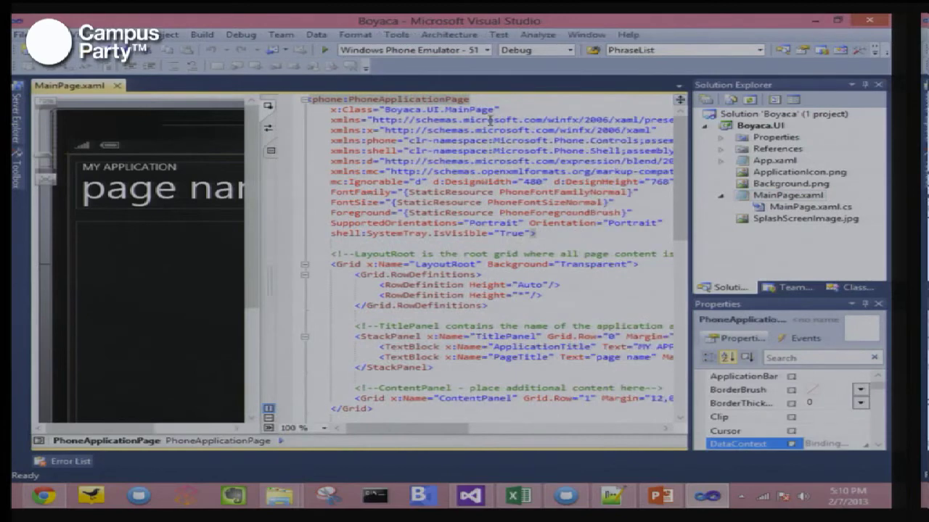
- Look through the markup of MainPage.xaml, and open its code-behind MainPage.xaml.cs to examine the using directives and constructor
click(487, 219)
scroll(494, 216, down, 7)
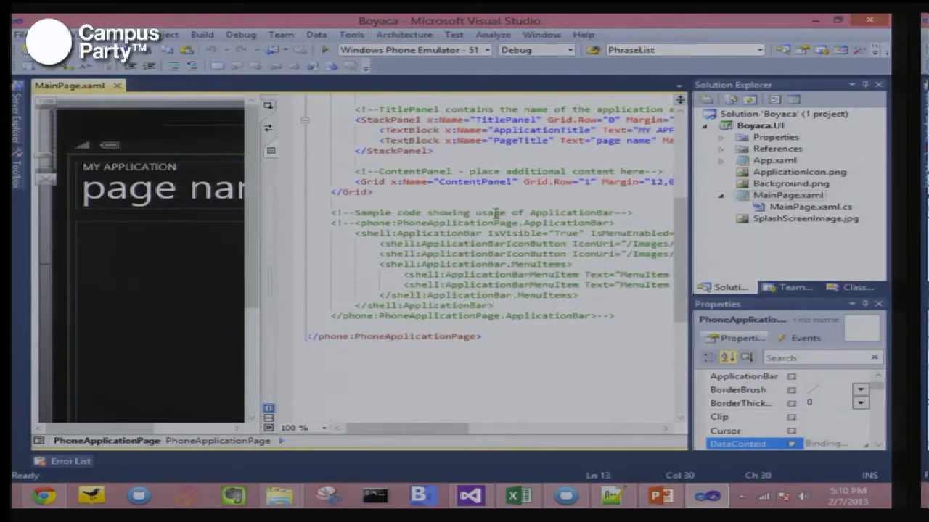
scroll(497, 195, up, 2)
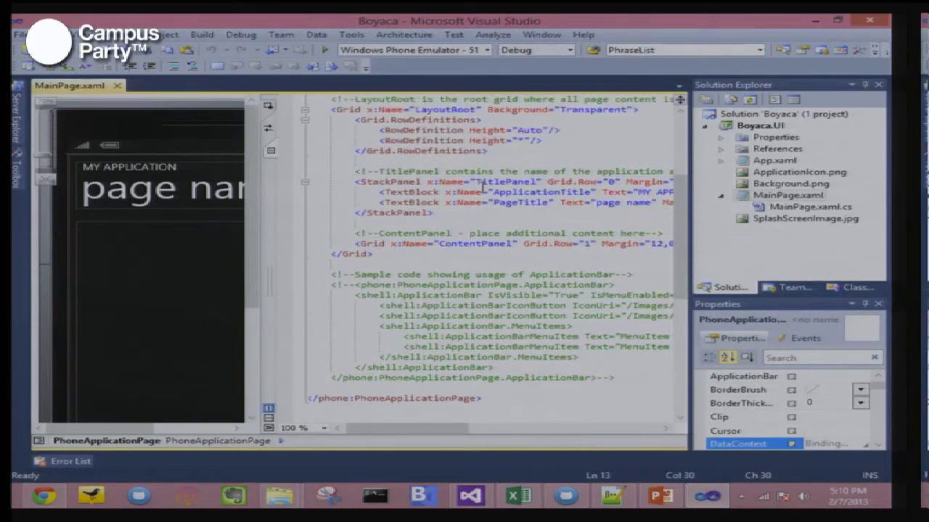
click(823, 209)
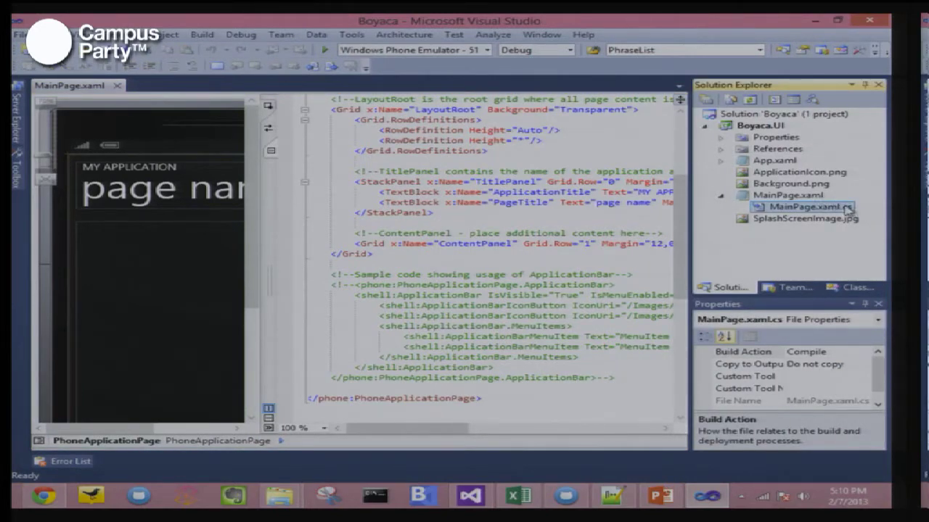
double_click(840, 209)
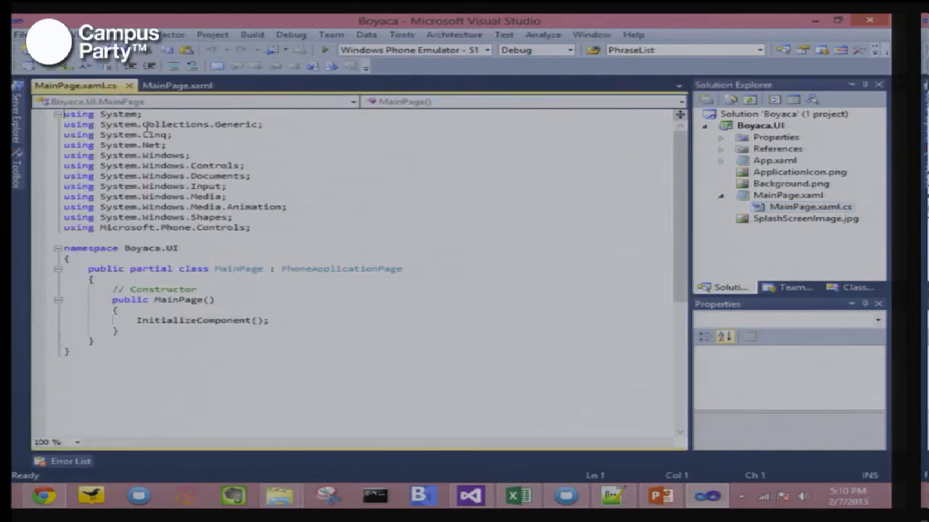
drag(291, 226, 64, 113)
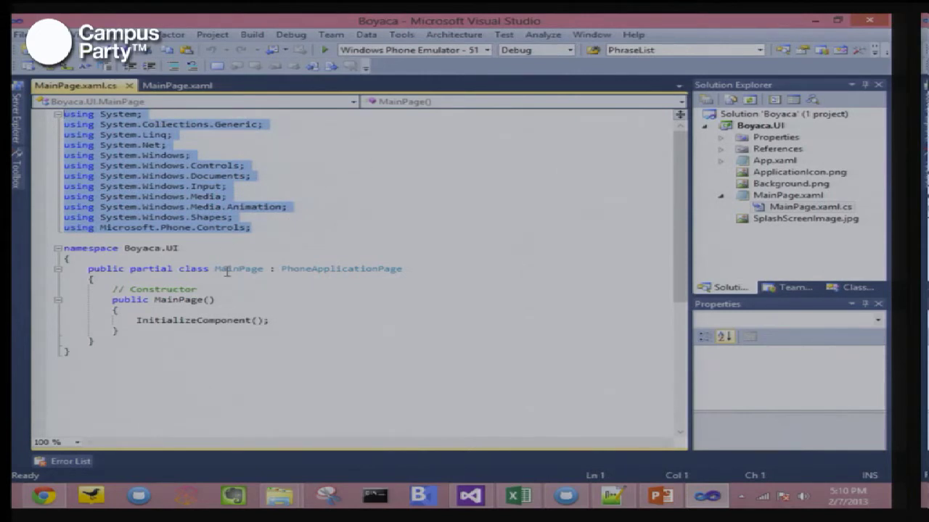
click(260, 350)
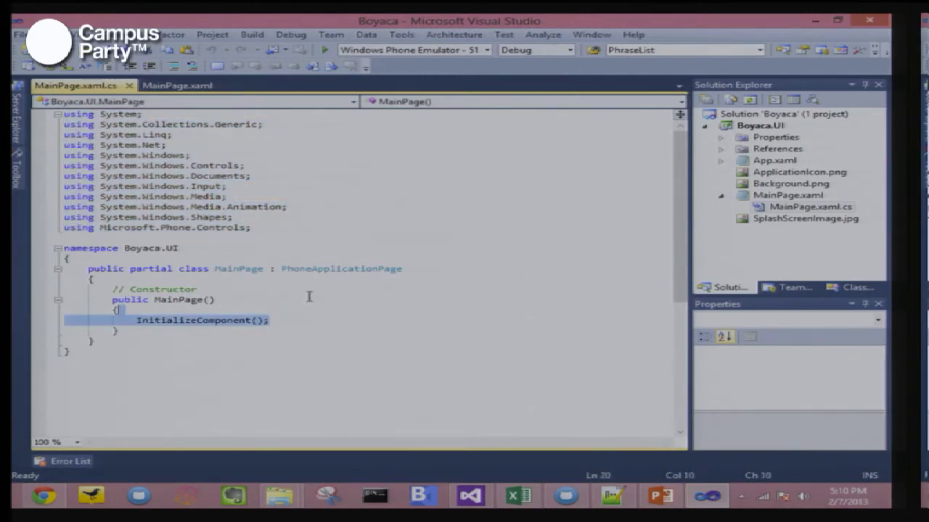
- Open the Boyaca.UI project in Expression Blend and dismiss the extensions warning
click(834, 221)
click(805, 196)
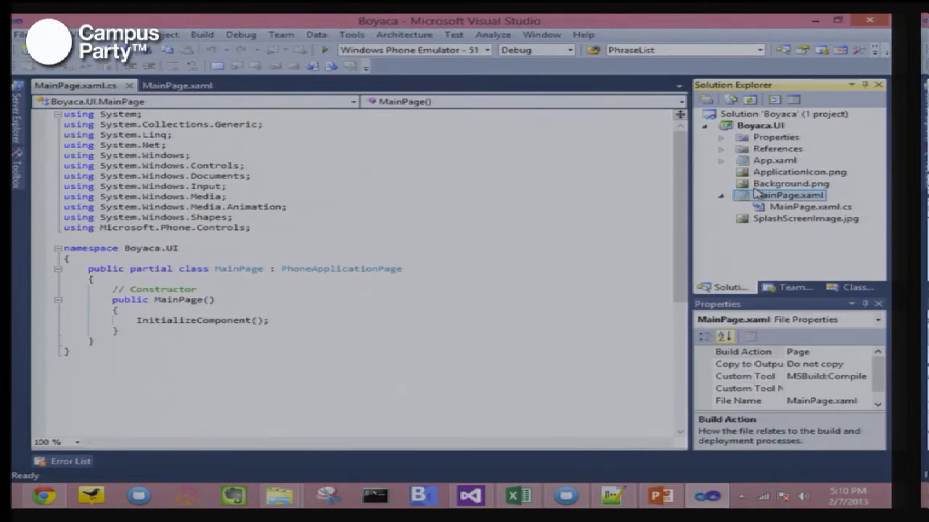
click(765, 128)
right_click(767, 129)
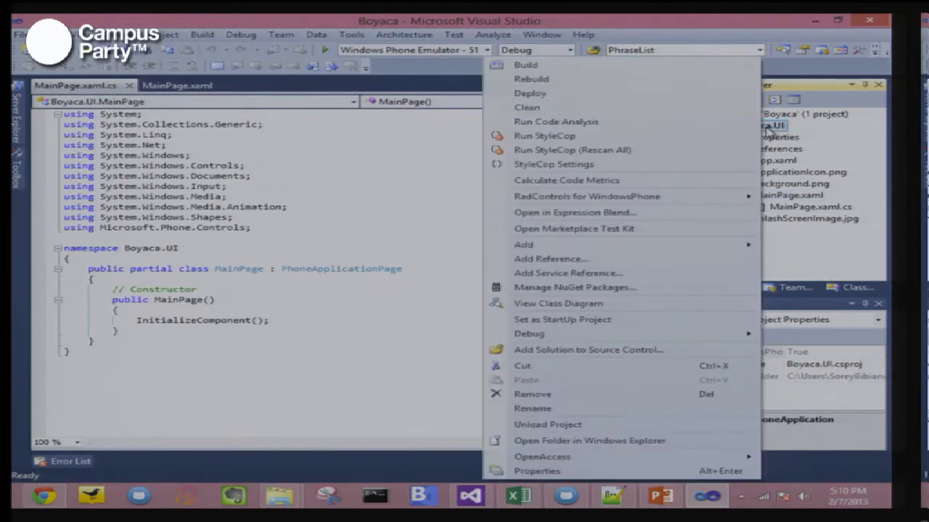
click(668, 218)
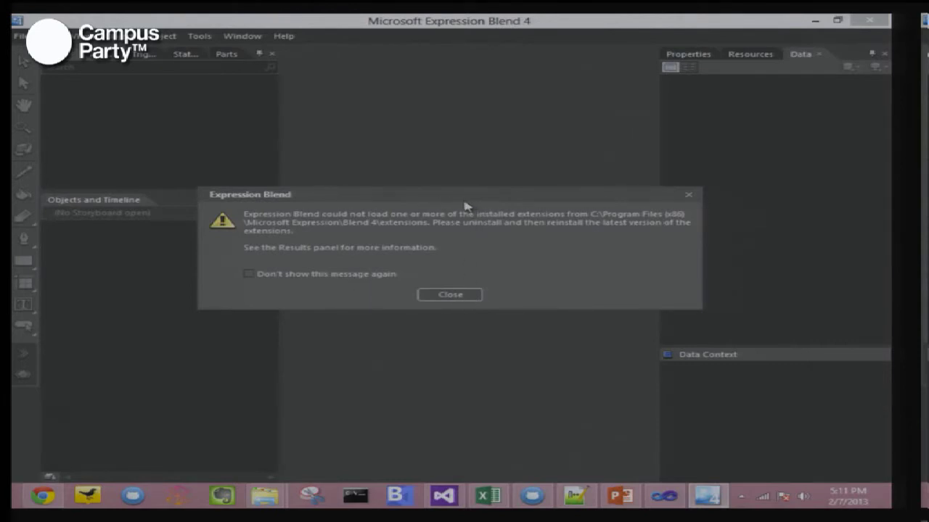
click(427, 295)
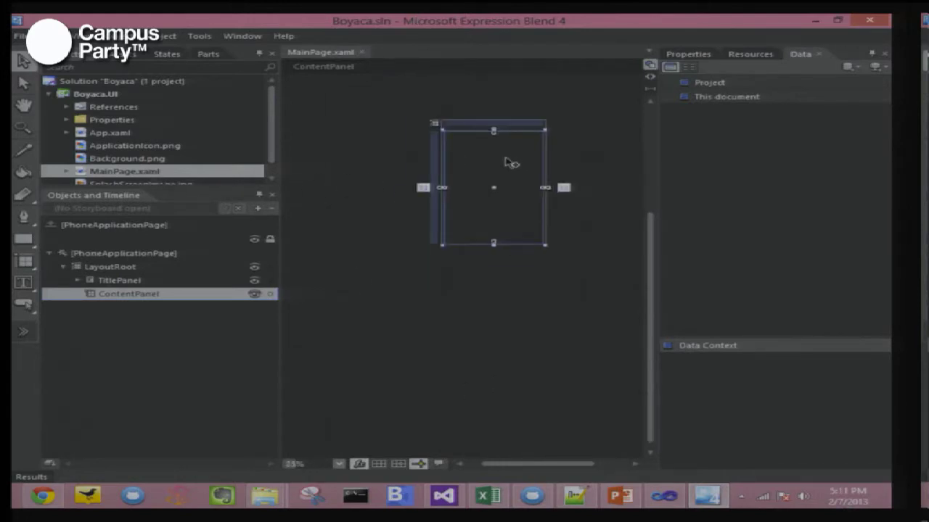
- Deselect the content panel and view the whole phone page at 50% zoom, centred on the artboard
click(595, 147)
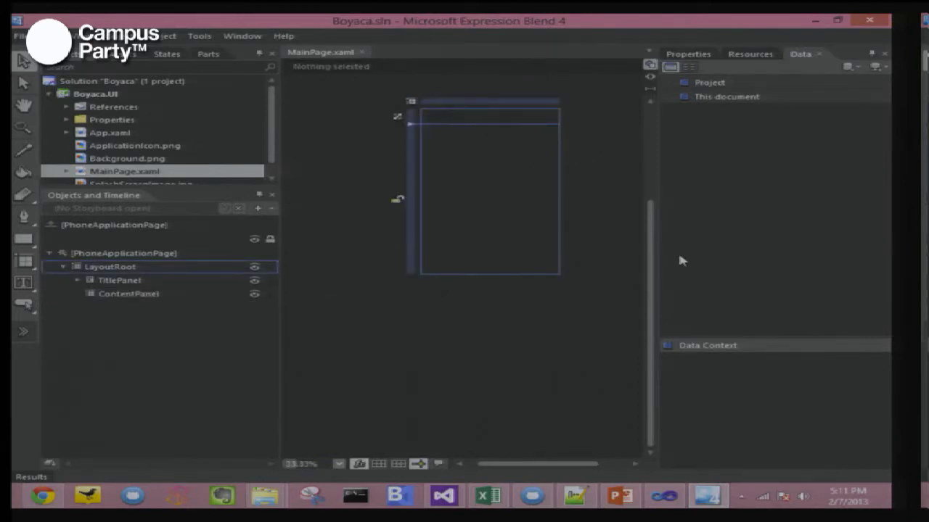
drag(657, 251, 658, 217)
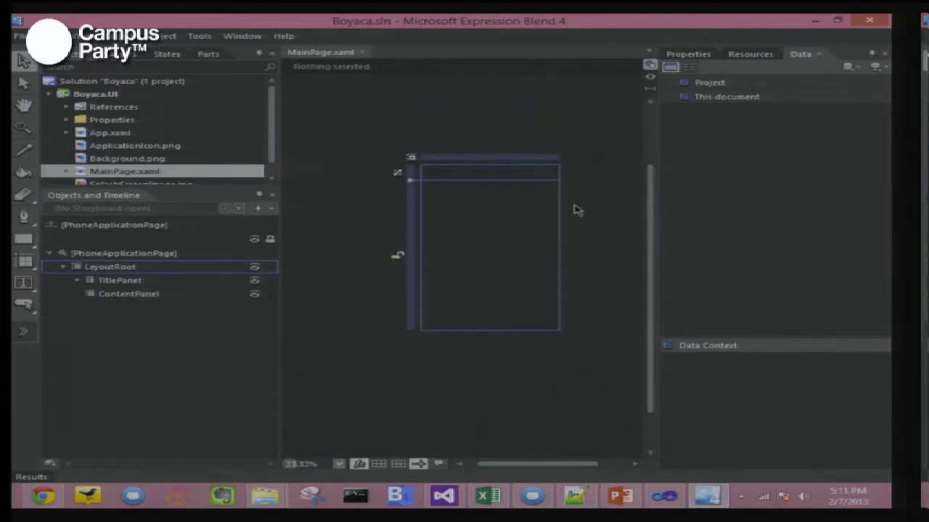
scroll(573, 210, up, 1)
scroll(564, 205, up, 1)
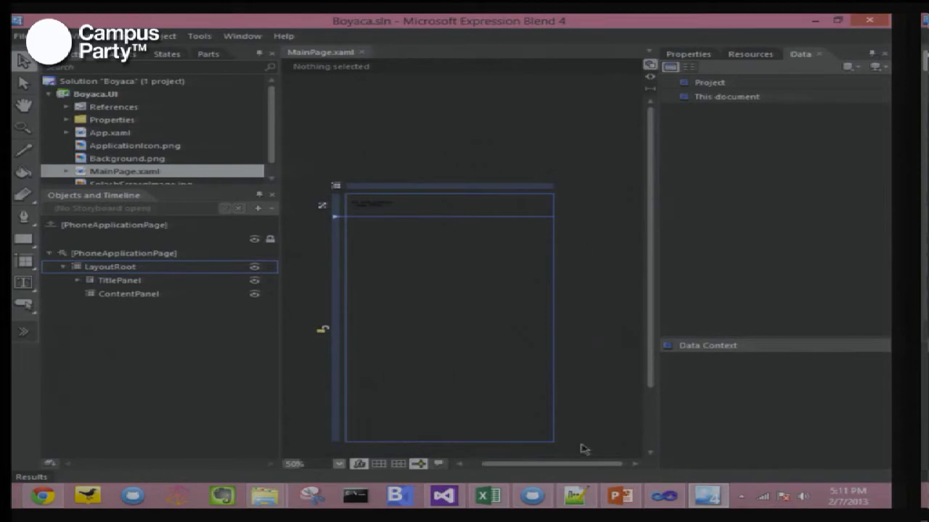
drag(554, 465, 540, 465)
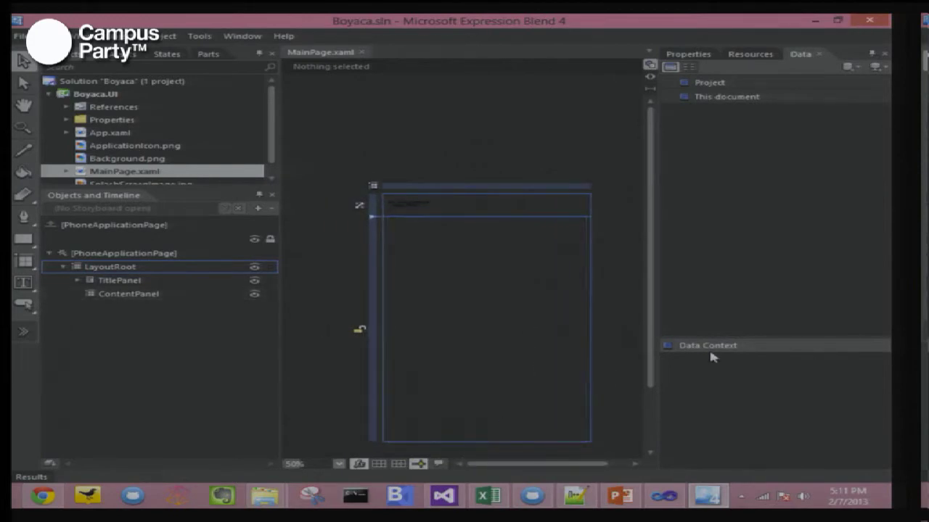
click(443, 500)
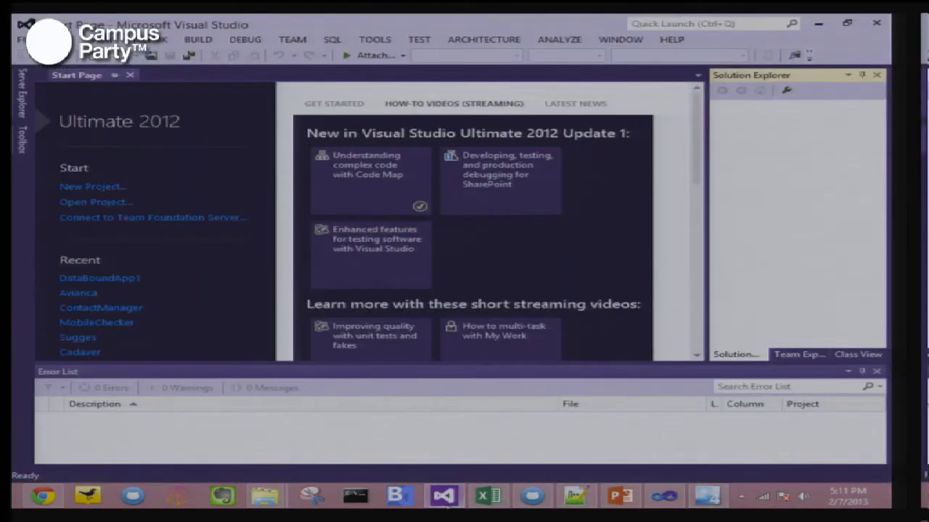
click(707, 496)
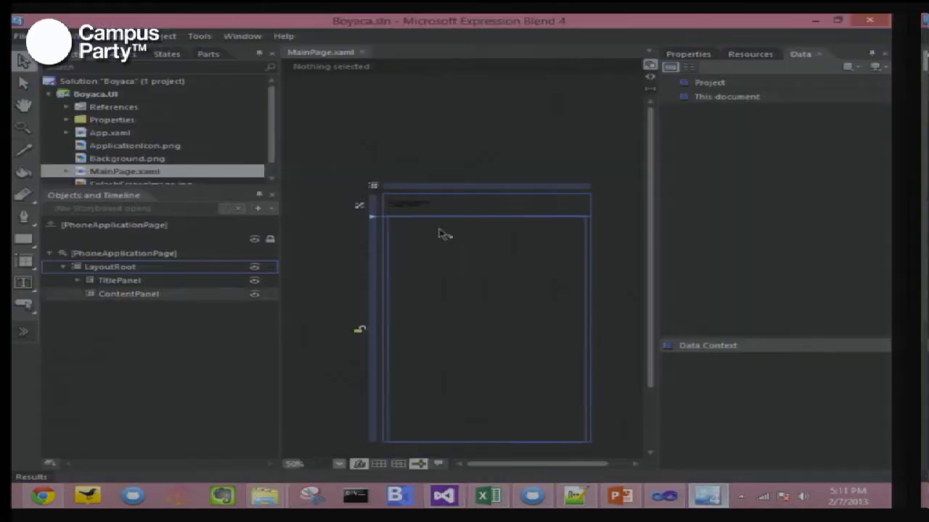
- Examine the phone page on the artboard at zoom levels up to 150%, and open MainPage.xaml in Visual Studio 2010
scroll(467, 190, up, 1)
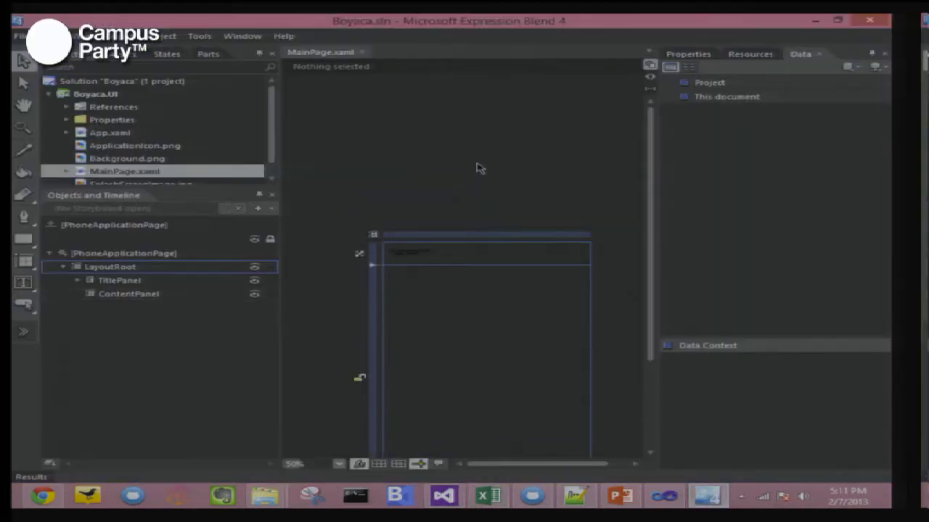
scroll(477, 166, down, 1)
scroll(473, 154, down, 1)
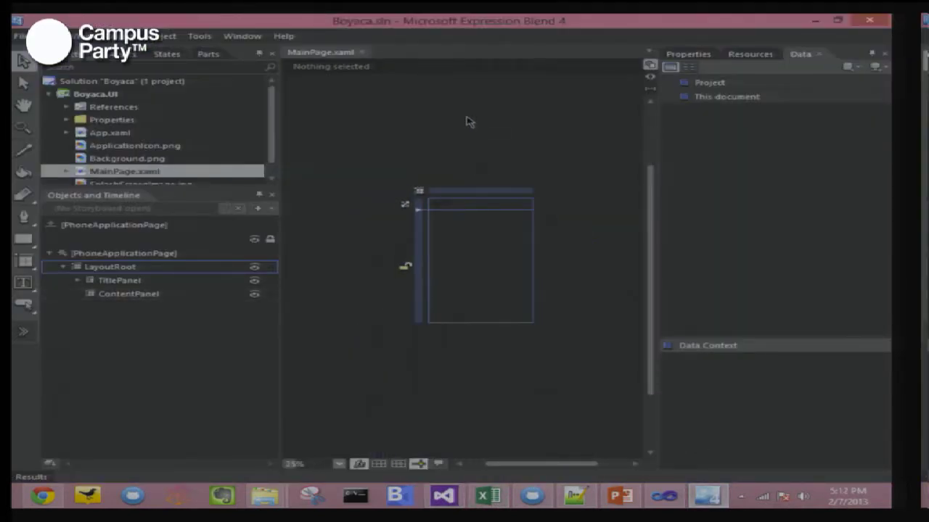
scroll(486, 243, up, 1)
scroll(486, 243, up, 4)
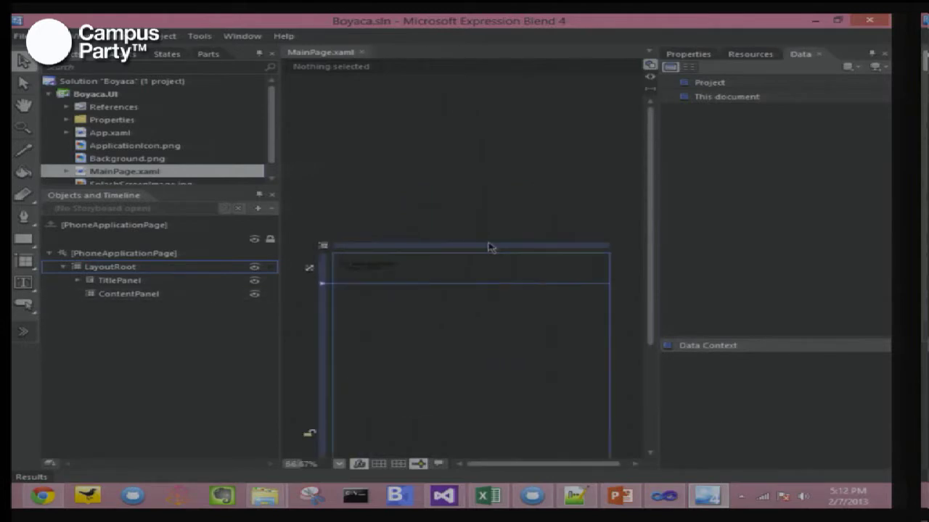
drag(650, 194, 653, 219)
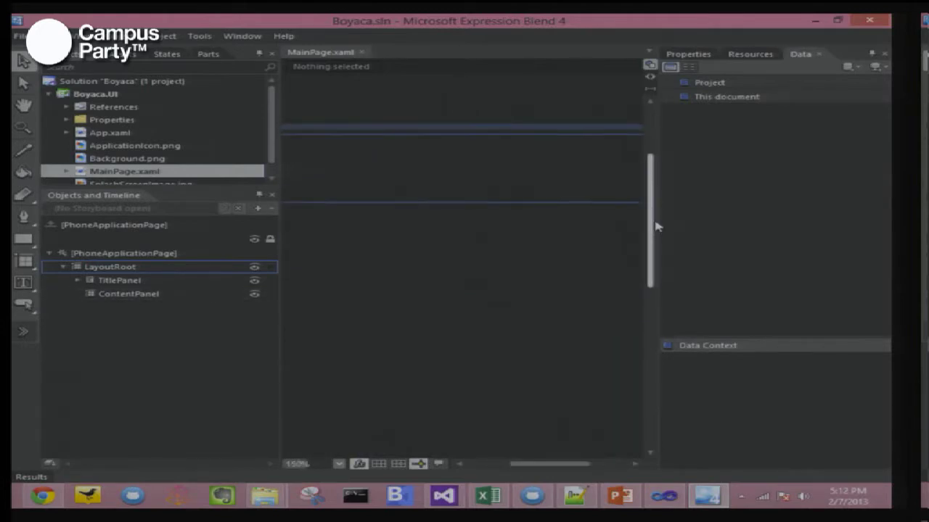
drag(555, 465, 515, 464)
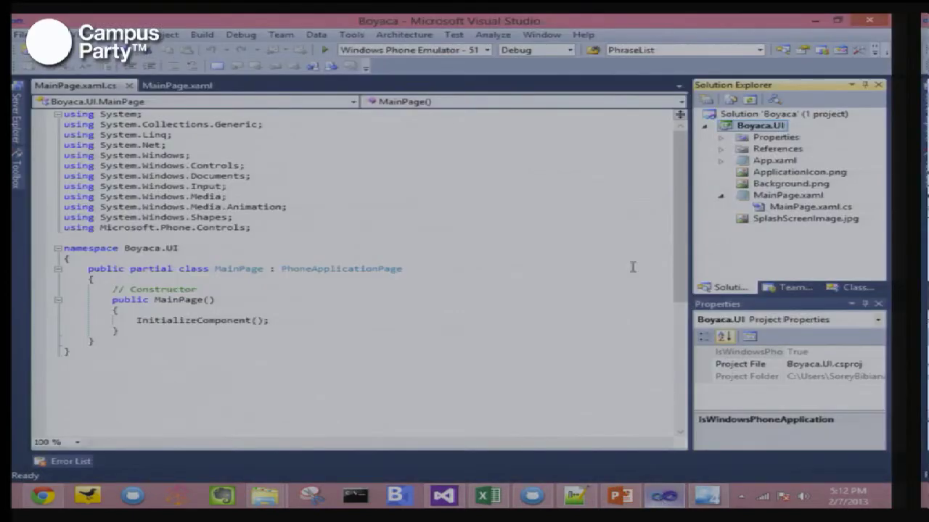
double_click(807, 196)
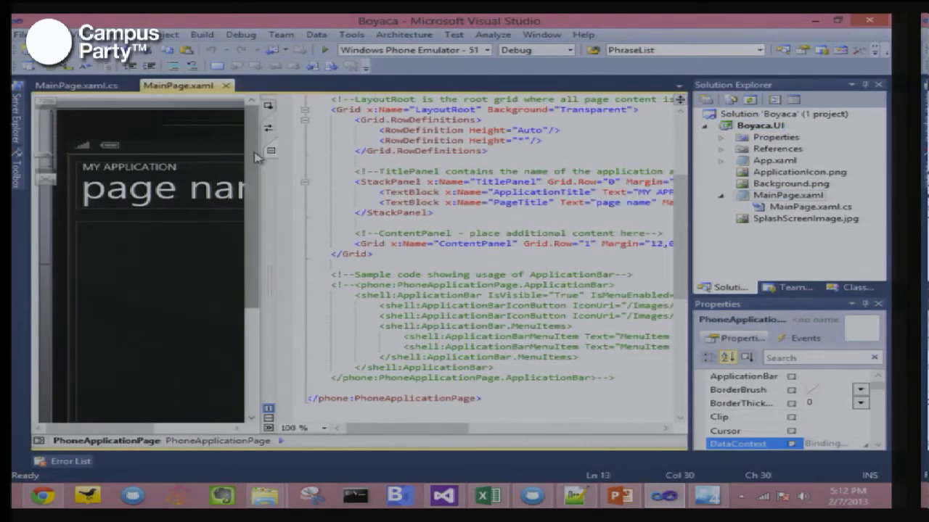
- Switch to Visual Studio 2012 and start a new project with the Visual C# Windows Phone App template
click(442, 495)
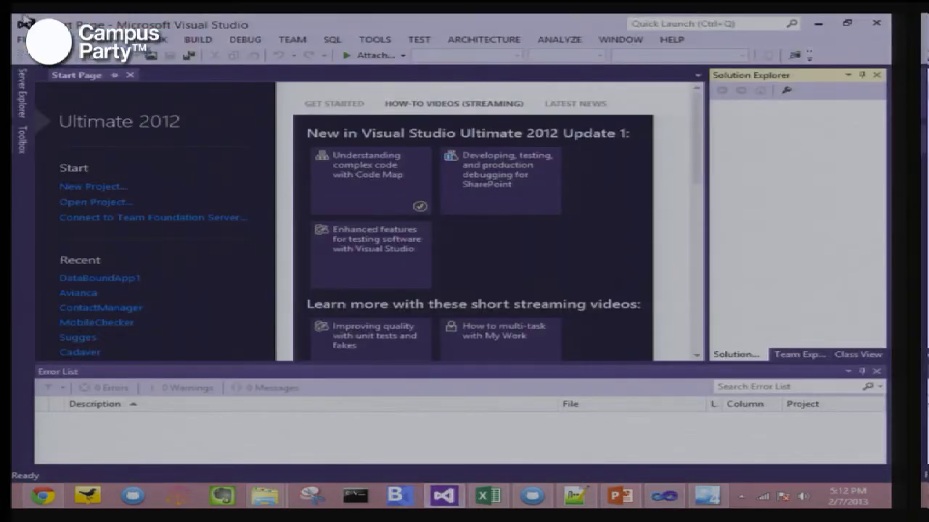
click(23, 42)
mouse_move(81, 60)
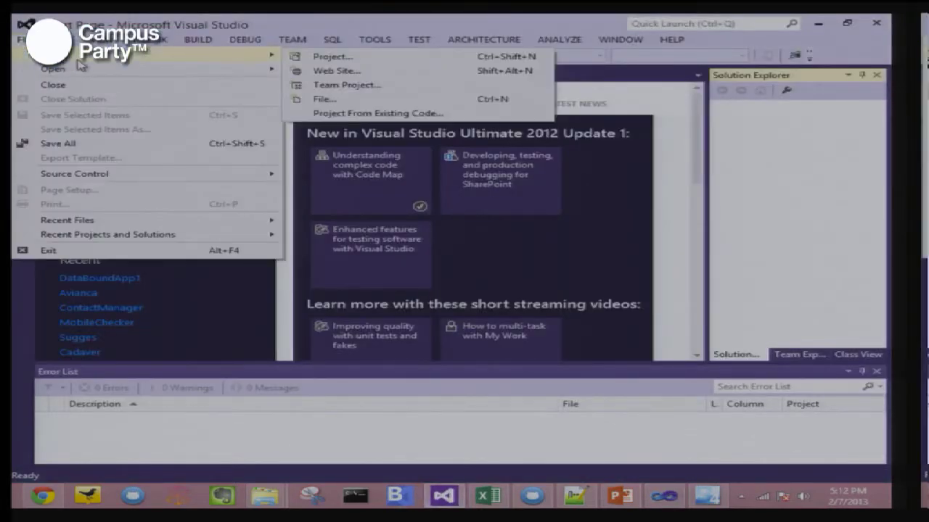
click(342, 58)
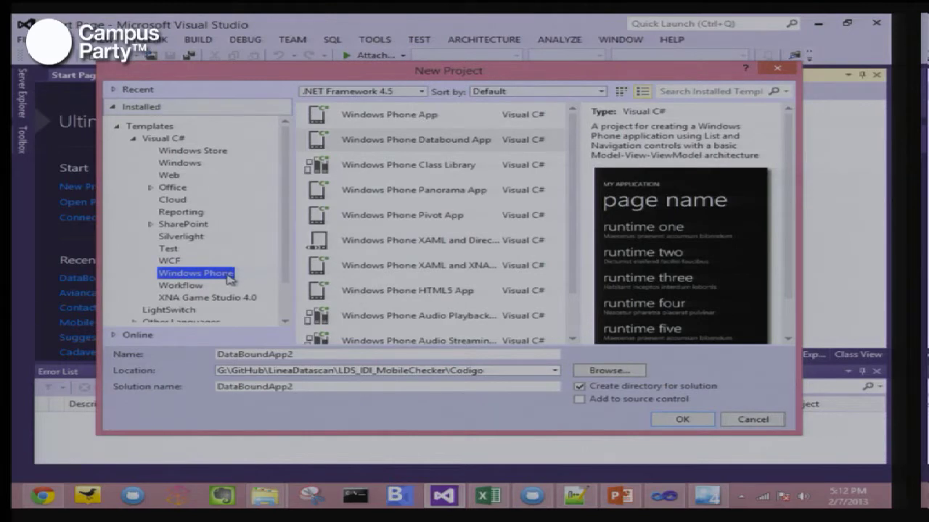
click(451, 118)
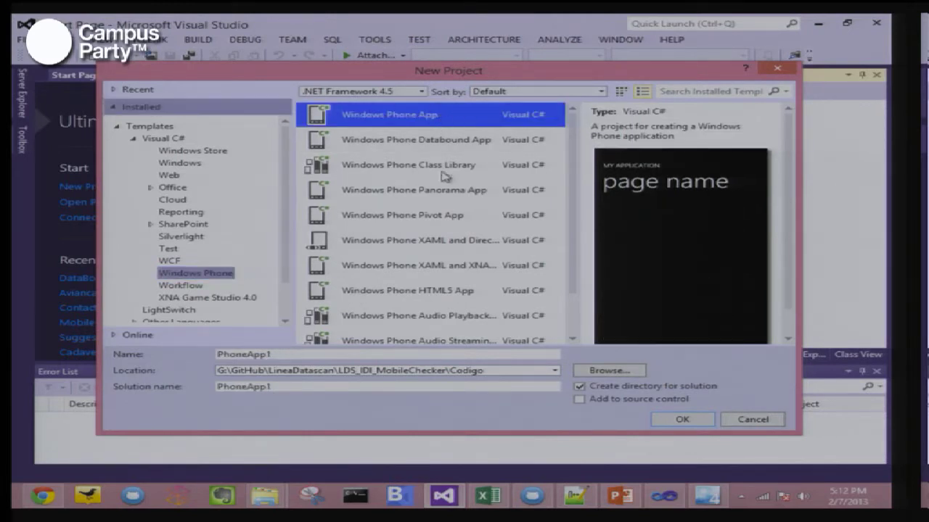
- Set the new project's location to the folder G:\GitHub\Boya.ca
click(303, 354)
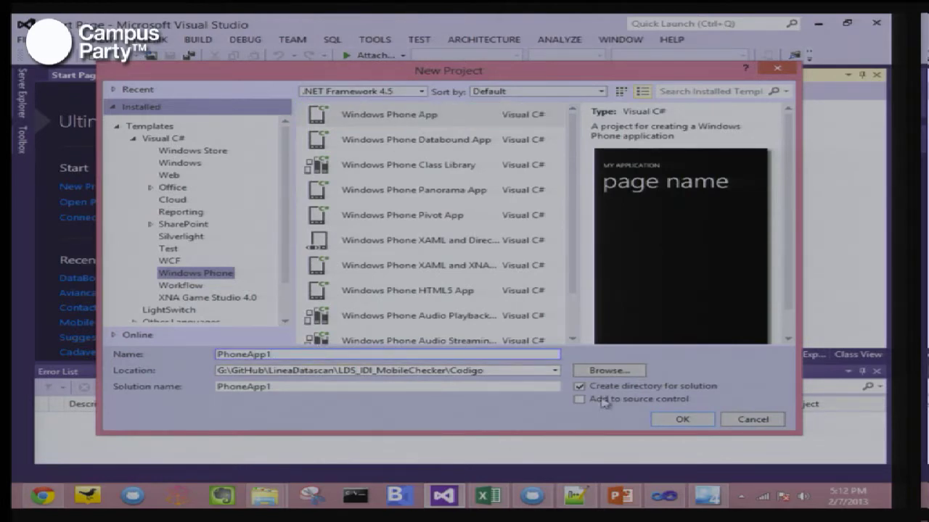
click(594, 371)
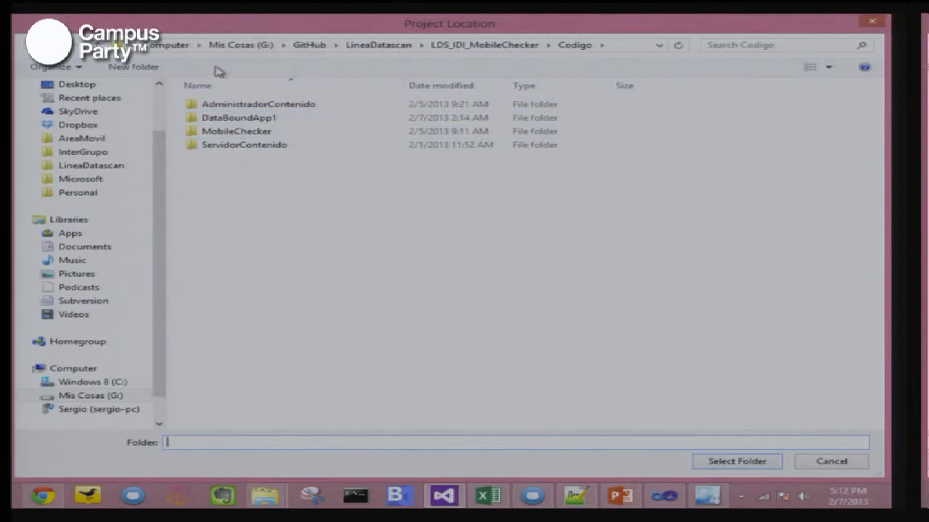
click(309, 45)
double_click(231, 119)
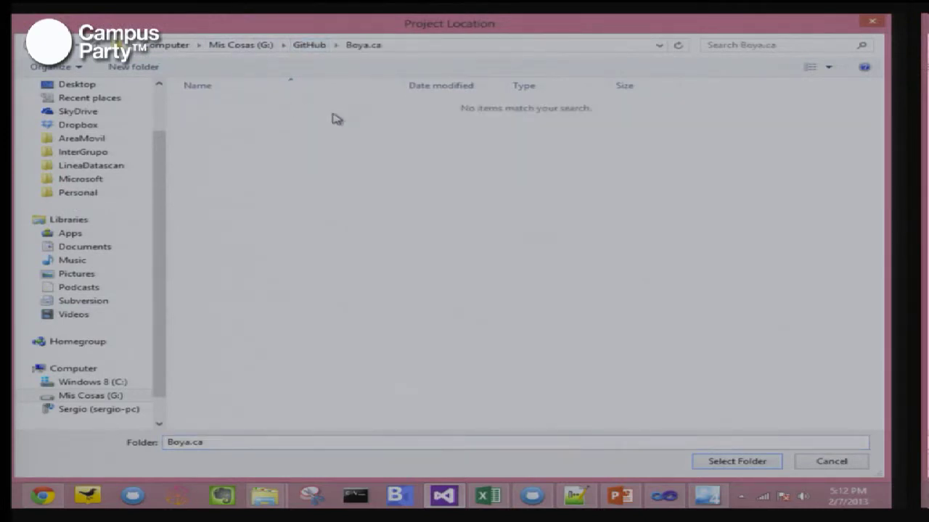
click(736, 462)
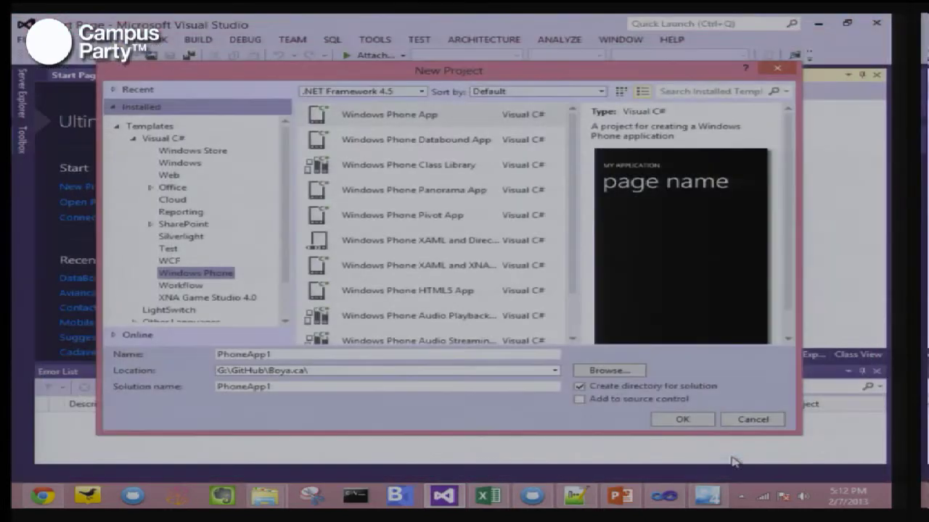
- Name the project Boyaca.UI and the solution Boyaca, and create the project
double_click(292, 357)
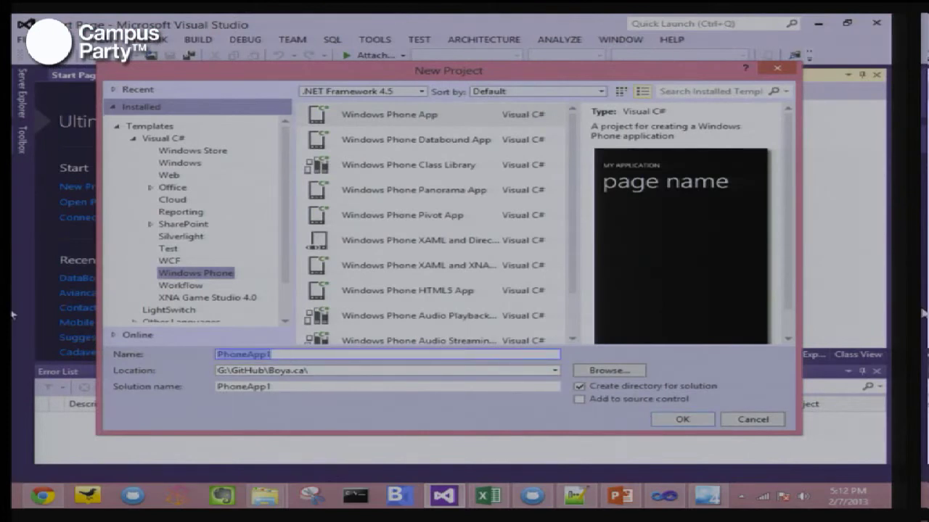
text(Boya)
key(BackSpace)
key(BackSpace)
text(a)
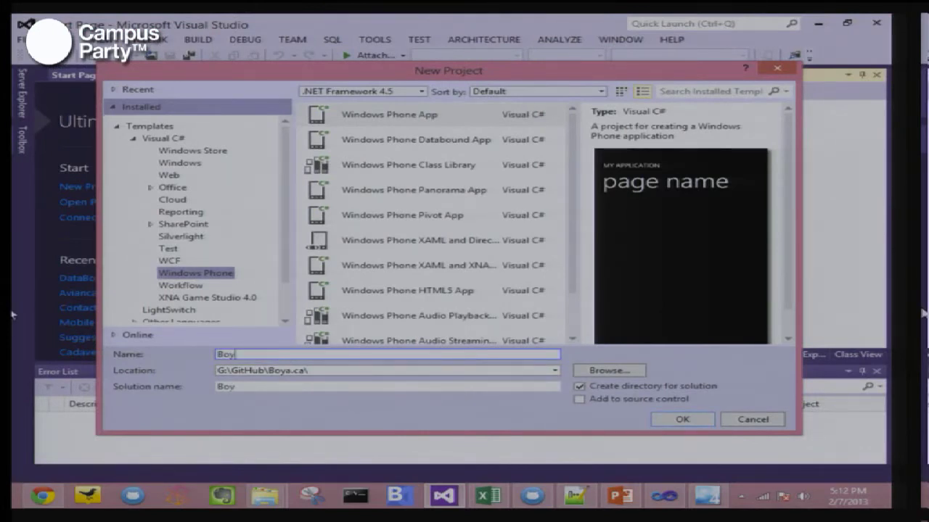
text(ca)
text(ca.UI)
click(276, 387)
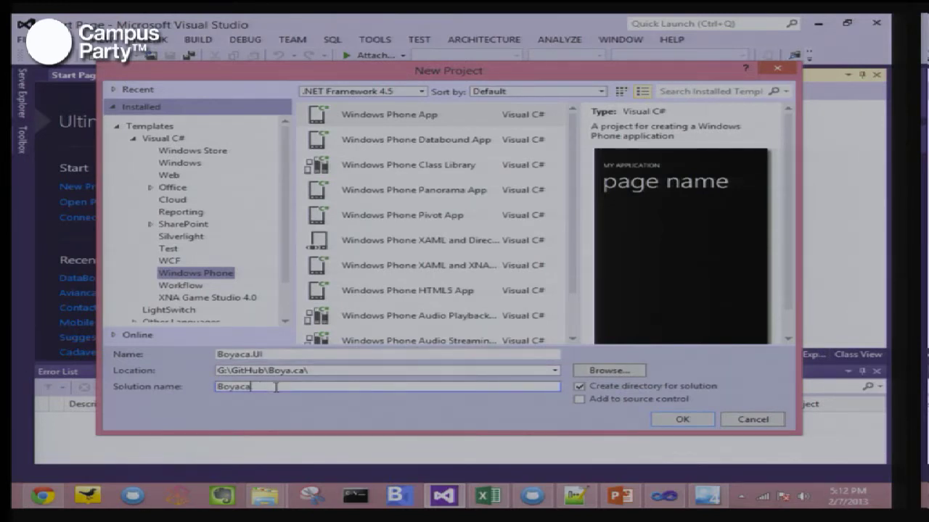
click(682, 419)
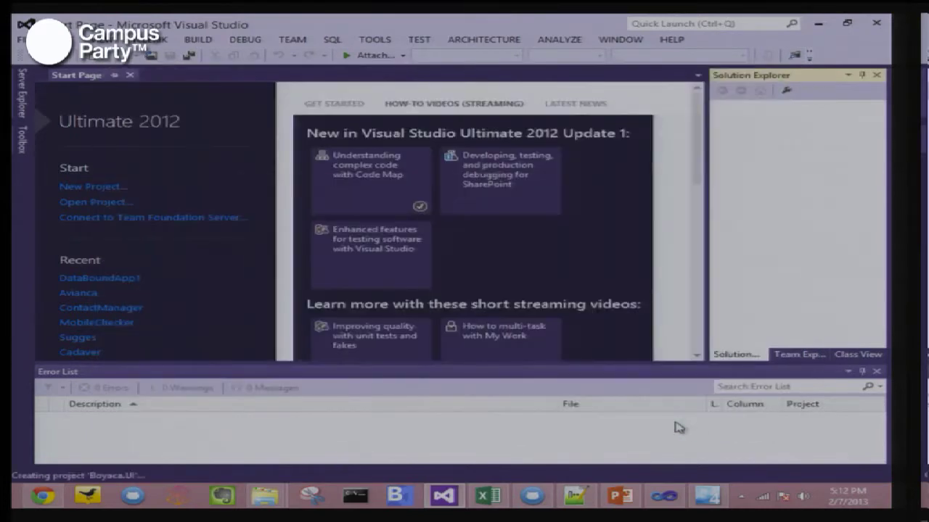
- Target Windows Phone OS 7.1 for the new application and confirm the platform choice
click(507, 251)
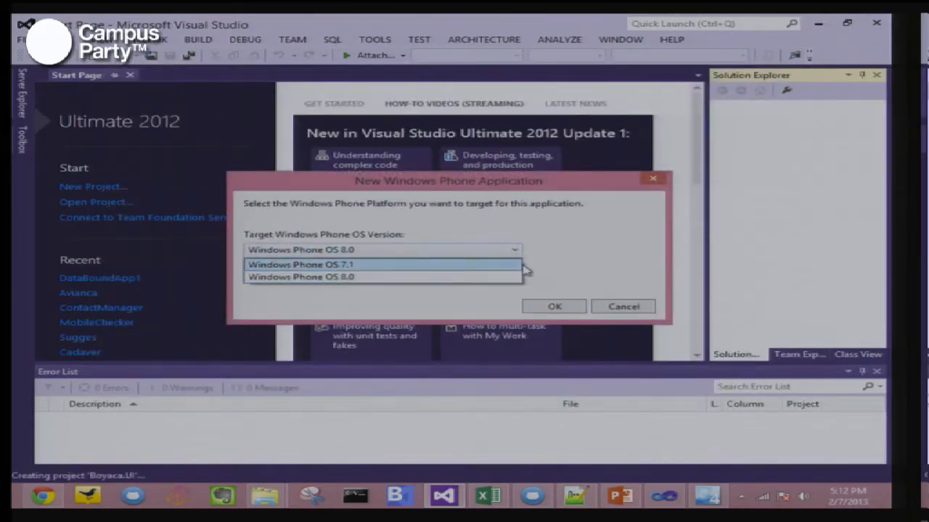
click(457, 266)
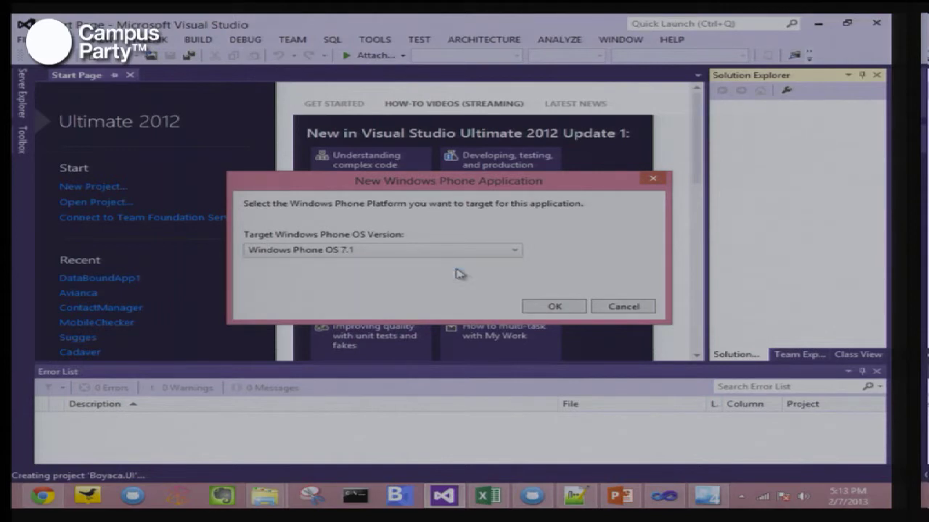
click(555, 307)
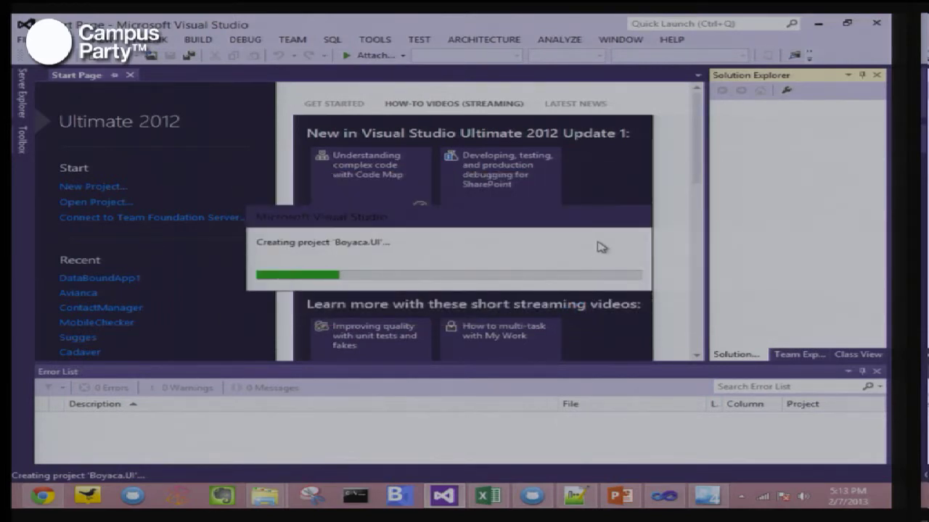
- Close the Expression Blend 4 and Visual Studio 2010 windows while the project is being created
right_click(704, 498)
click(671, 459)
right_click(679, 499)
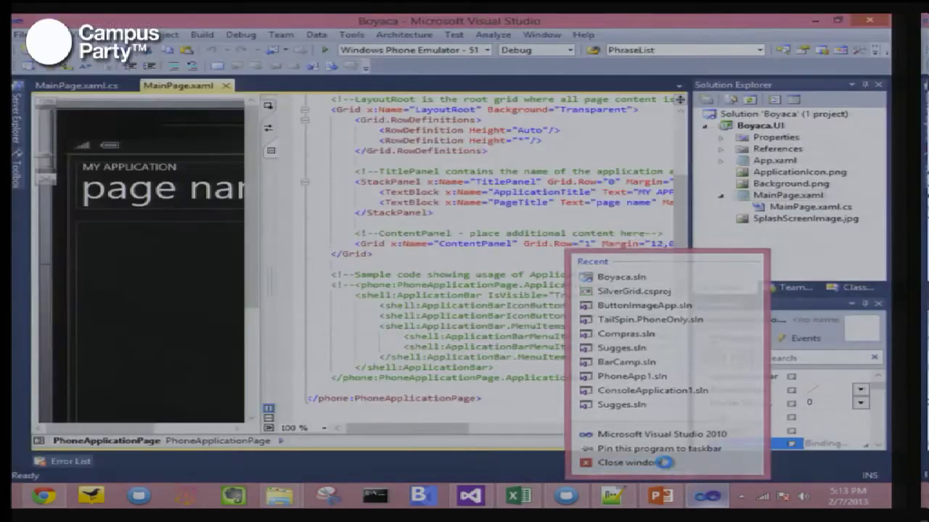
click(664, 462)
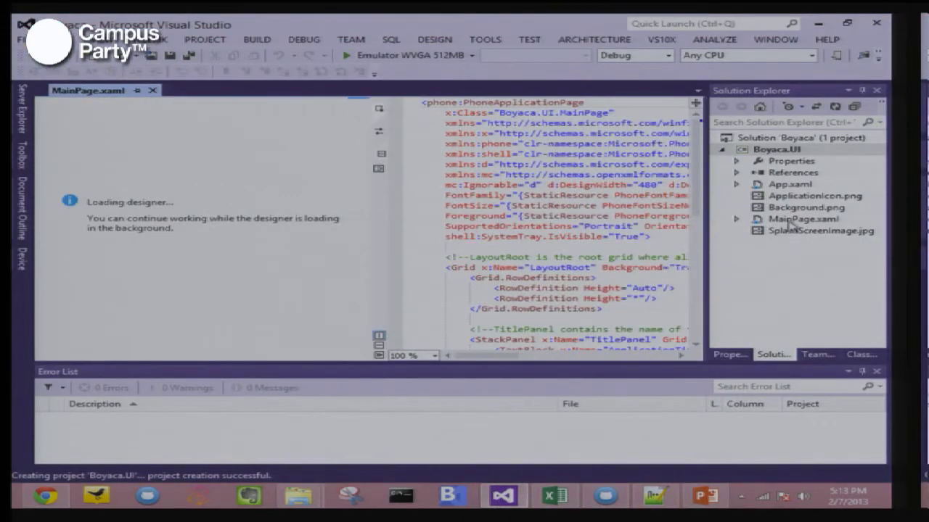
- Select MainPage.xaml in the new solution and open the Boyaca.UI project in Blend for Visual Studio
click(795, 221)
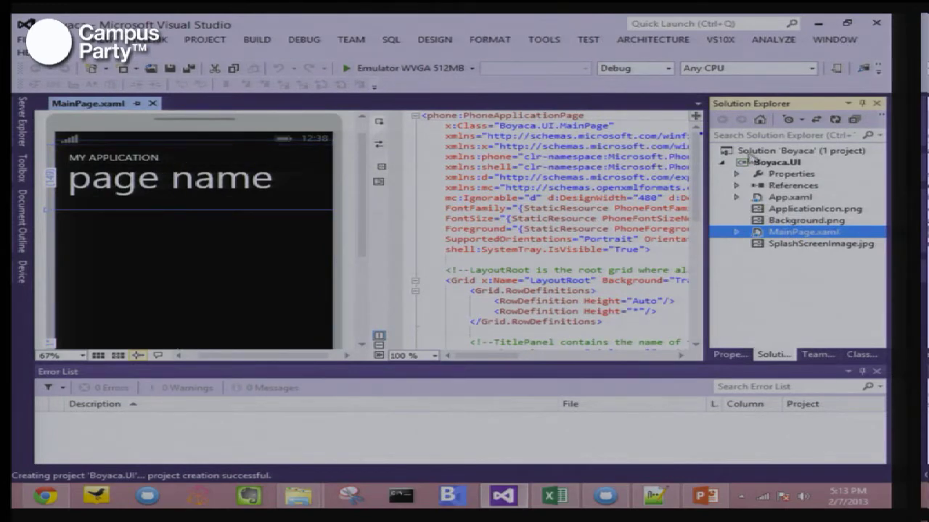
right_click(778, 164)
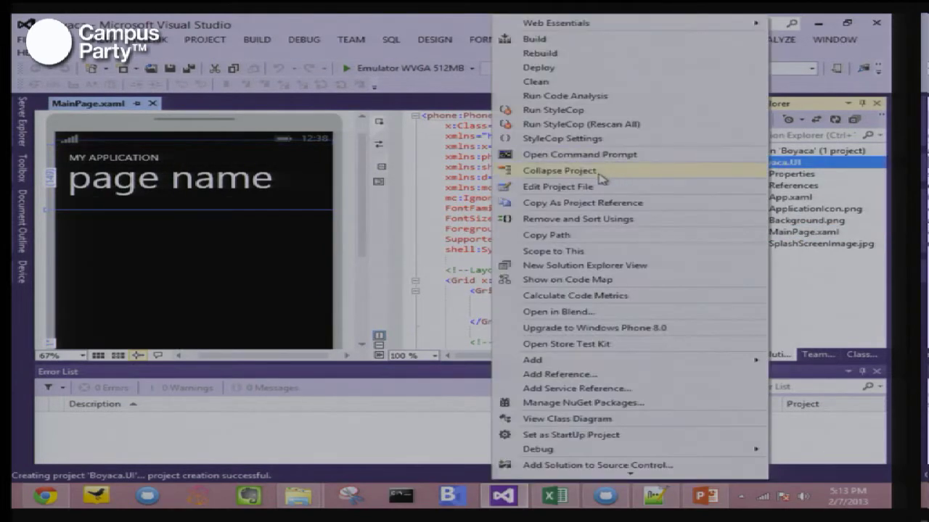
click(574, 312)
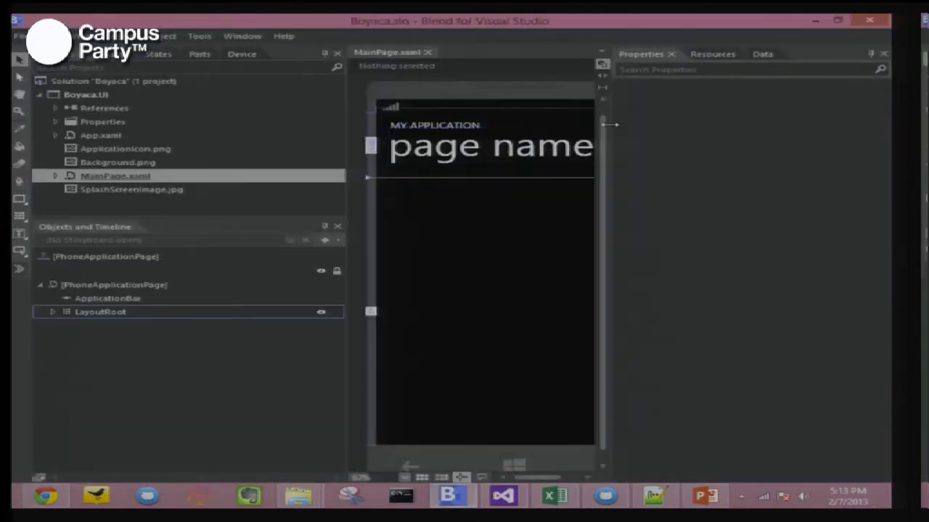
- Narrow the properties and project panels to enlarge the artboard, and centre the phone page in it
drag(613, 131, 760, 134)
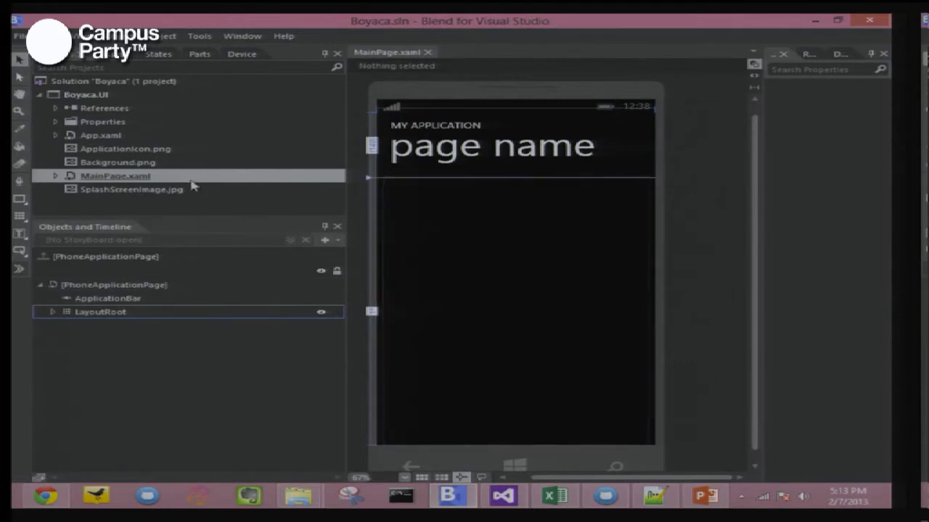
drag(348, 102, 262, 116)
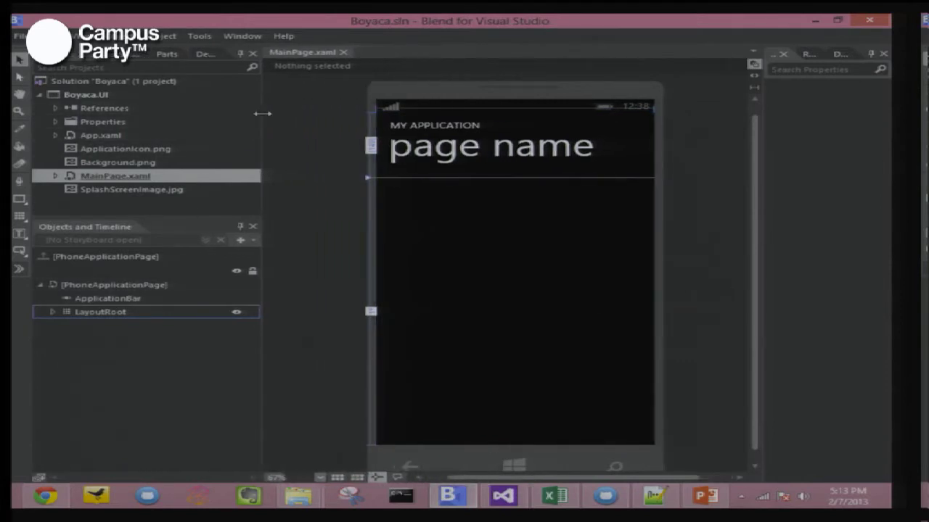
drag(464, 477, 444, 477)
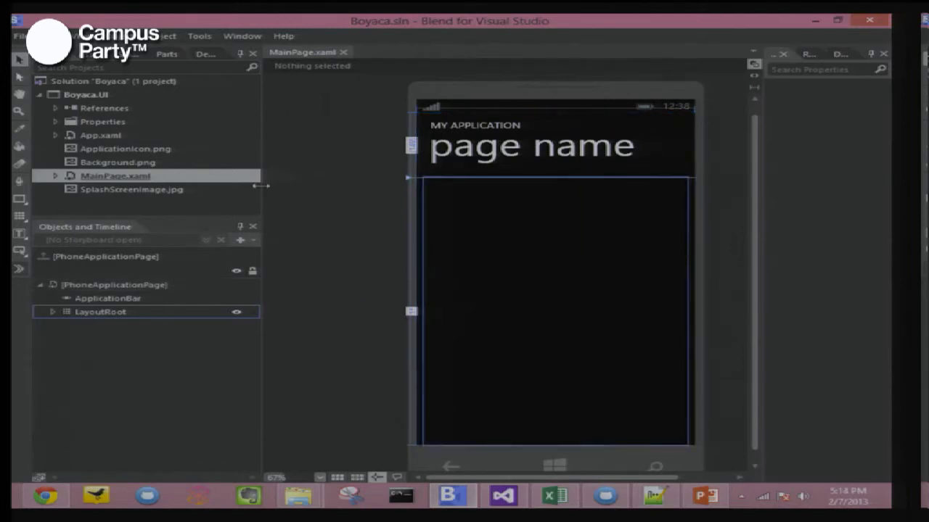
- Display the assets library in place of the project files and search it for "Can"
click(81, 58)
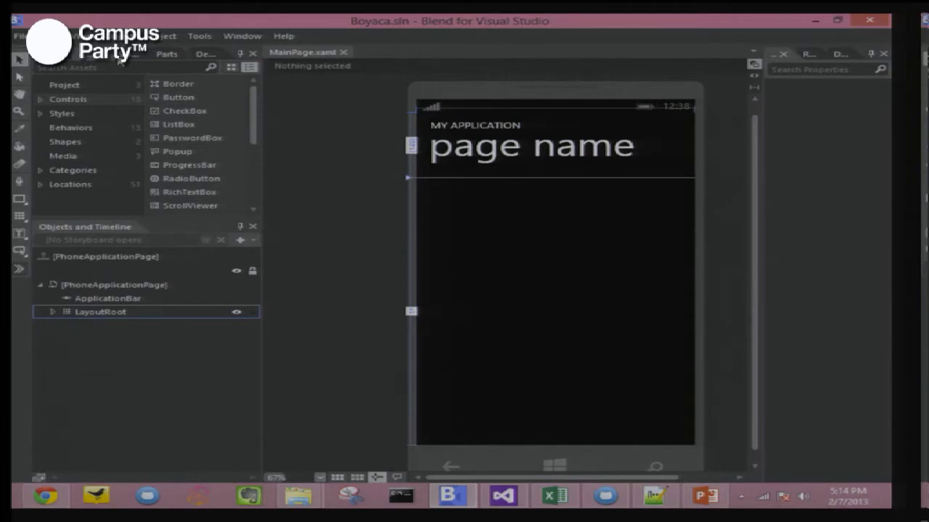
click(45, 54)
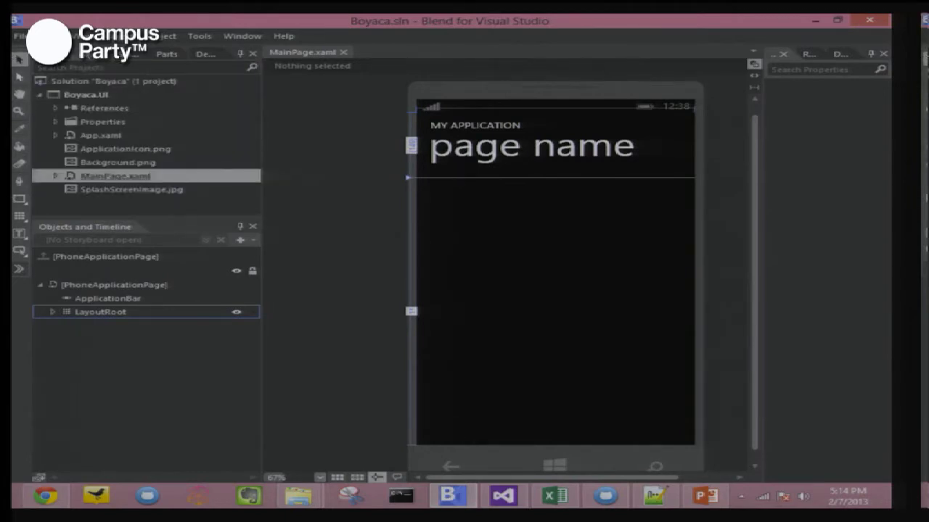
click(87, 55)
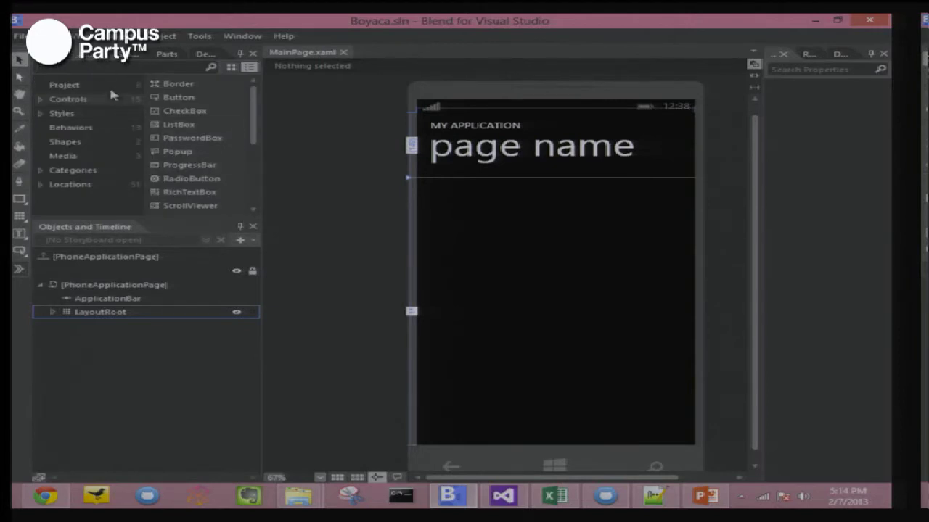
text(Core)
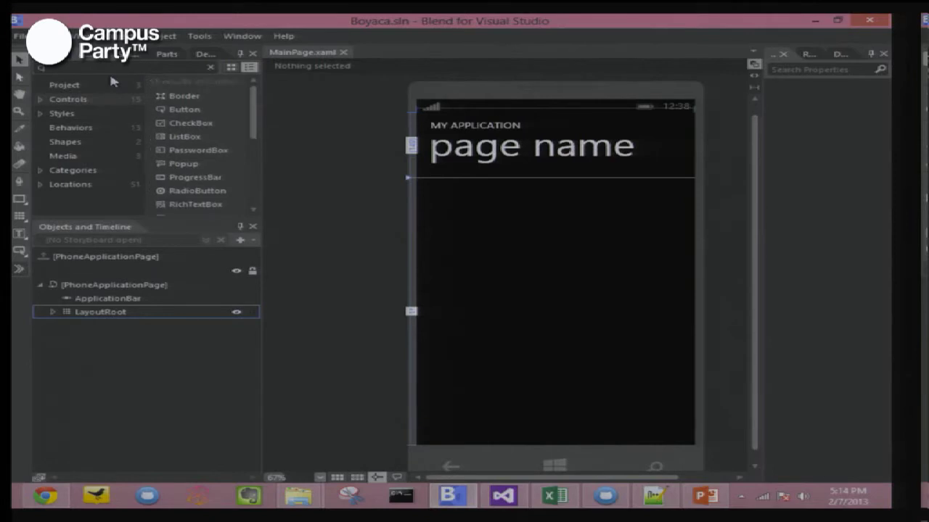
key(BackSpace)
key(BackSpace)
key(BackSpace)
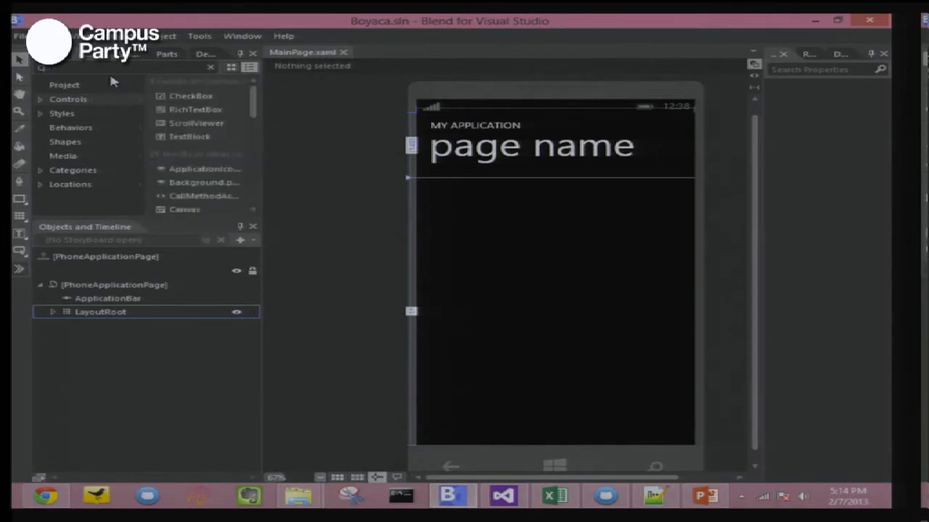
text(an)
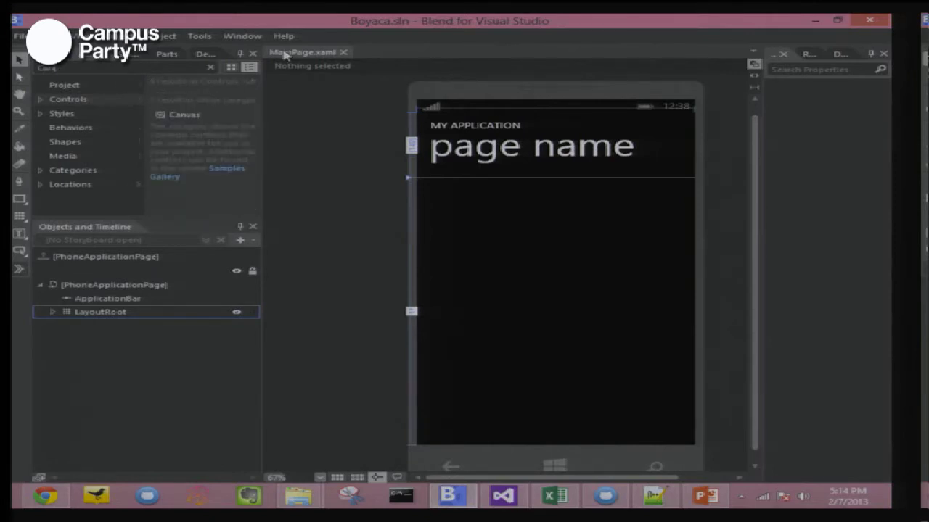
- Add a 100 by 100 Canvas to the page's content area, with a left margin of about 124 and top margin of 94
click(196, 115)
drag(215, 118, 525, 244)
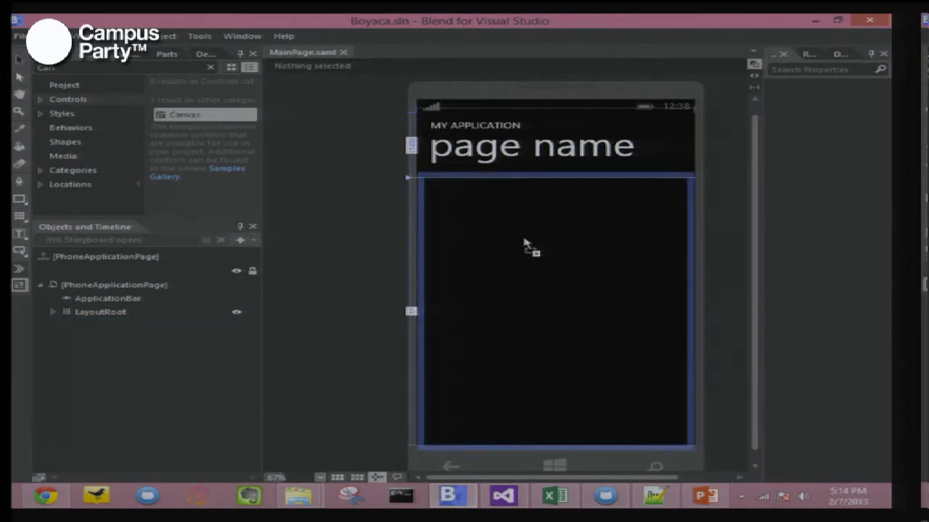
drag(526, 245, 496, 222)
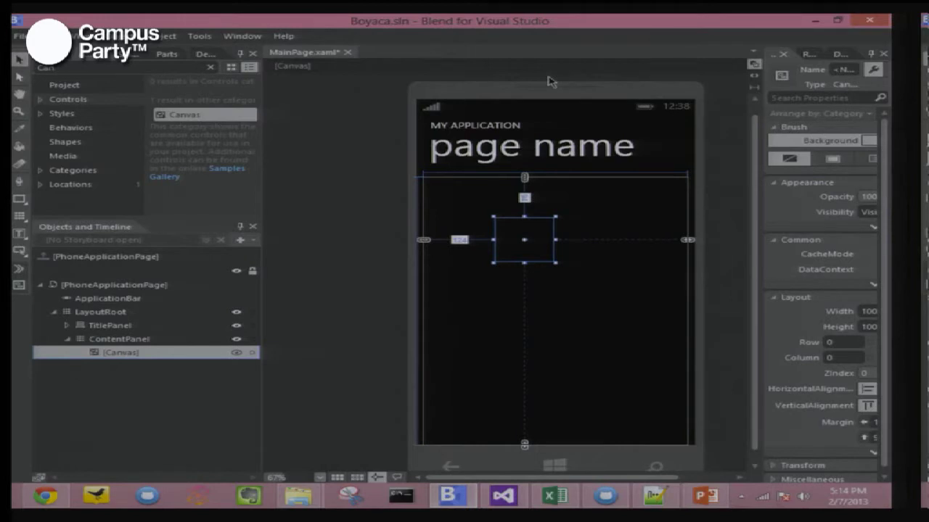
- Examine the Canvas element in the XAML markup of MainPage.xaml and return to the design view
click(754, 77)
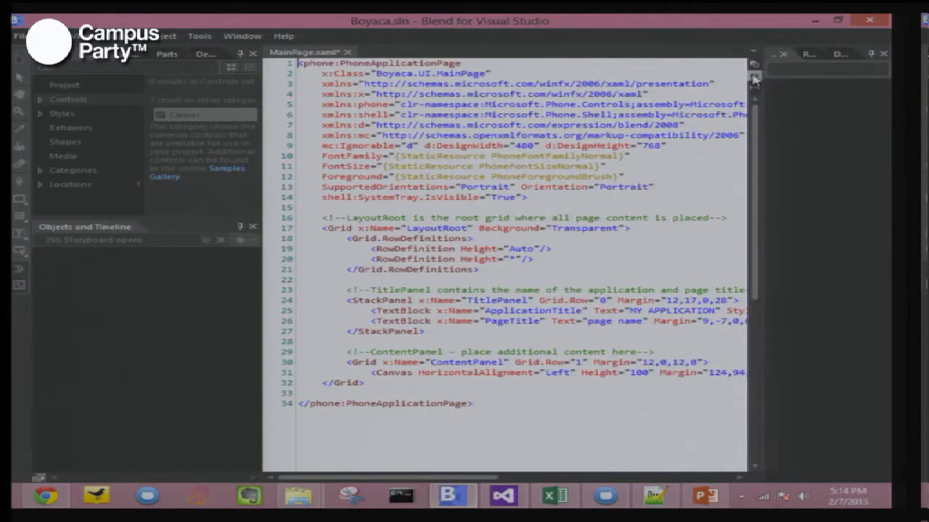
scroll(580, 336, down, 4)
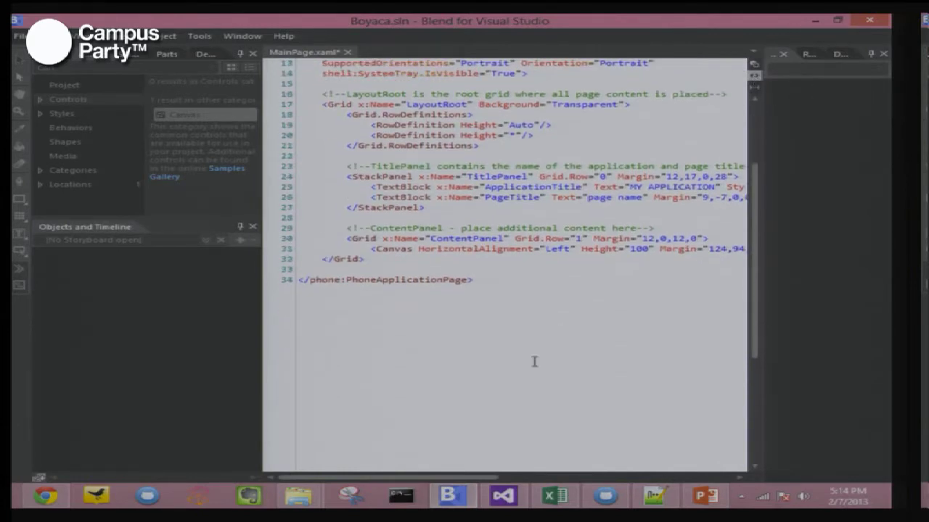
mouse_move(484, 477)
mouse_down()
mouse_move(508, 477)
mouse_move(493, 476)
mouse_up()
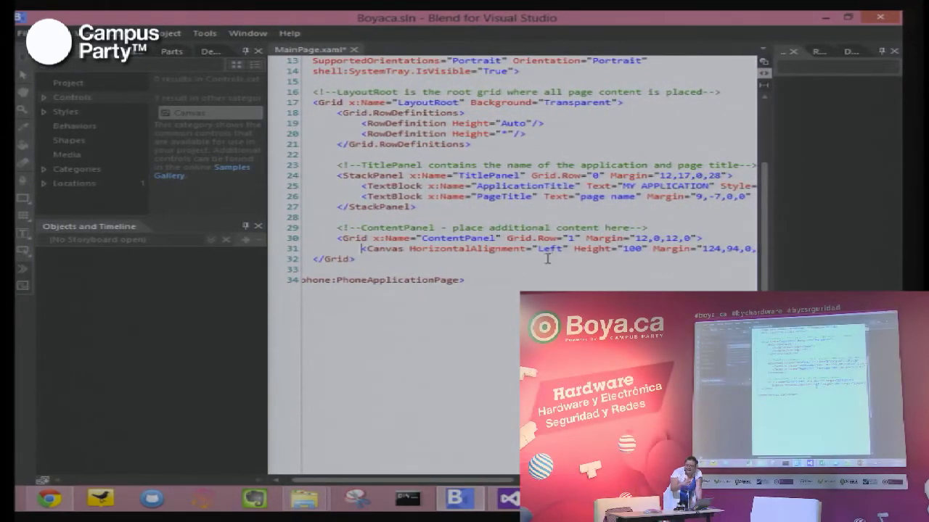
click(763, 63)
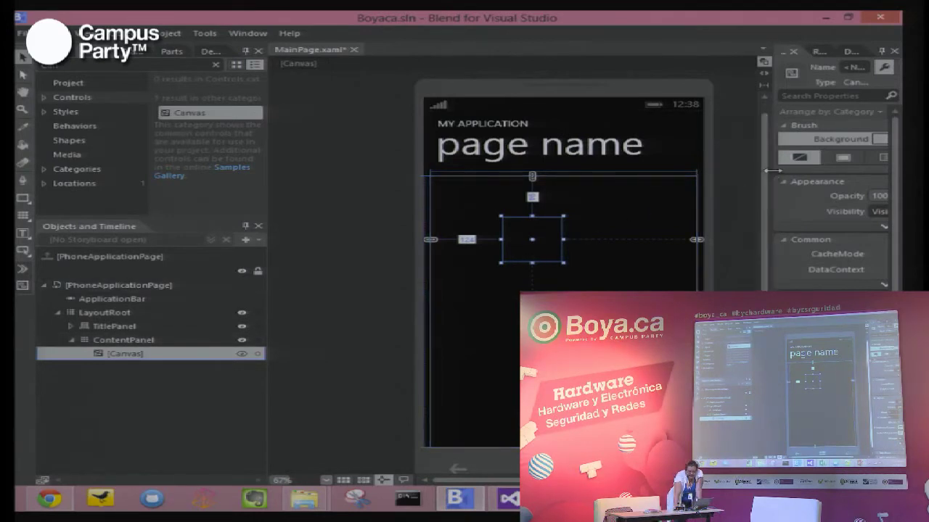
- Widen the properties panel, set the Canvas's width and height to Auto, and bring the whole phone page into view
drag(772, 170, 722, 170)
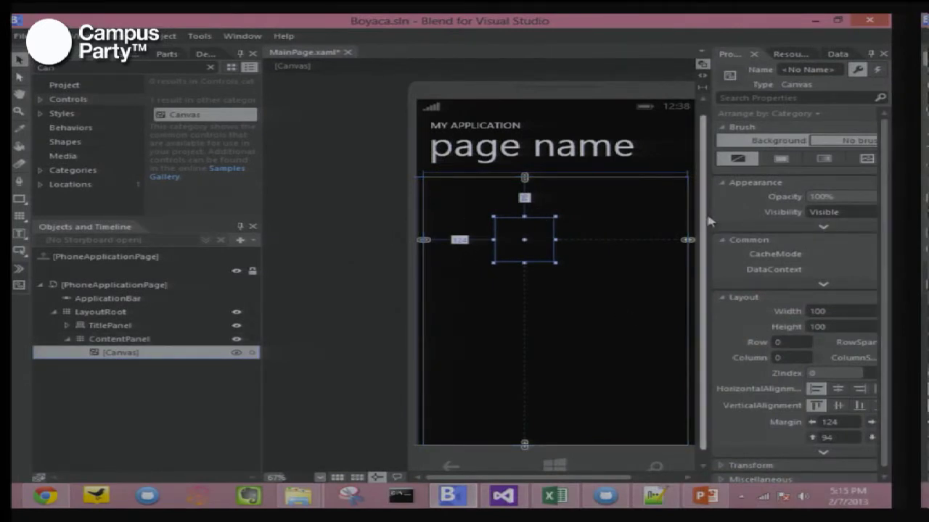
drag(670, 208, 590, 207)
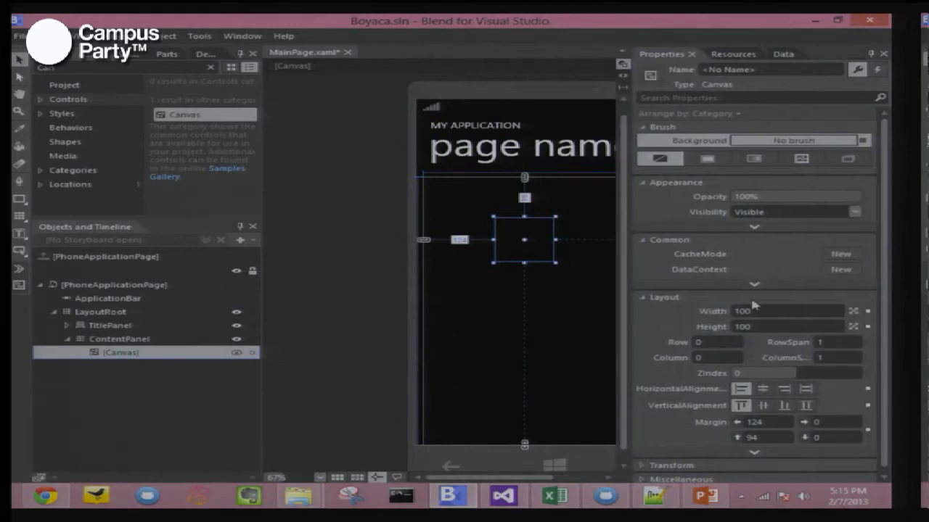
click(854, 310)
click(853, 326)
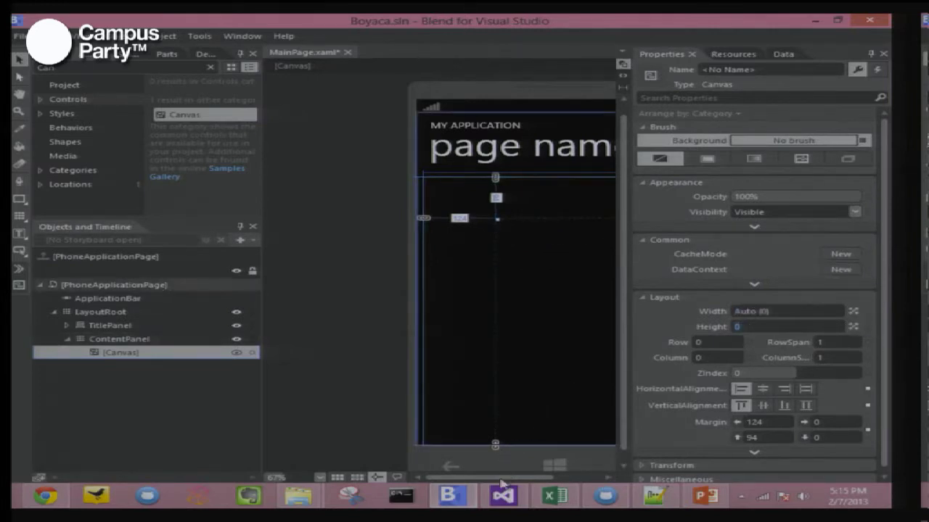
drag(509, 479, 549, 488)
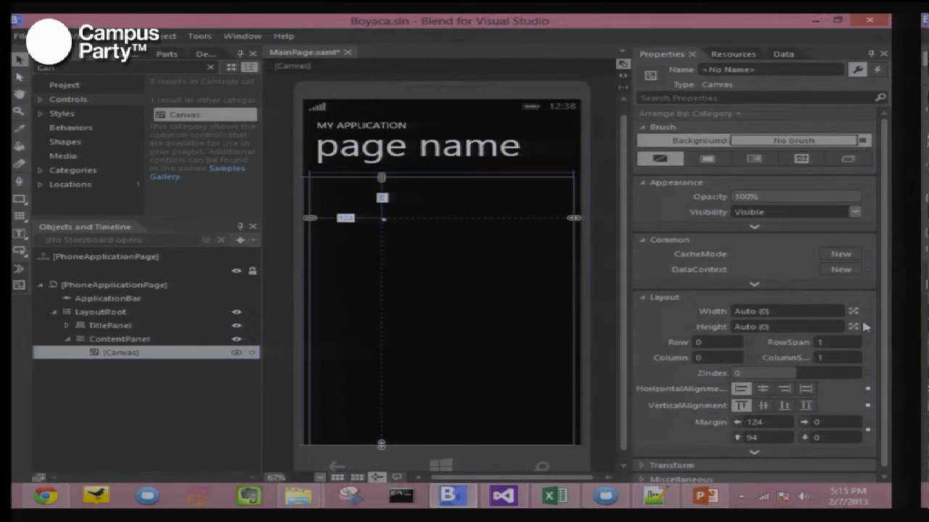
- Reset the Canvas's margin and set its horizontal and vertical alignment to Stretch
scroll(881, 306, down, 1)
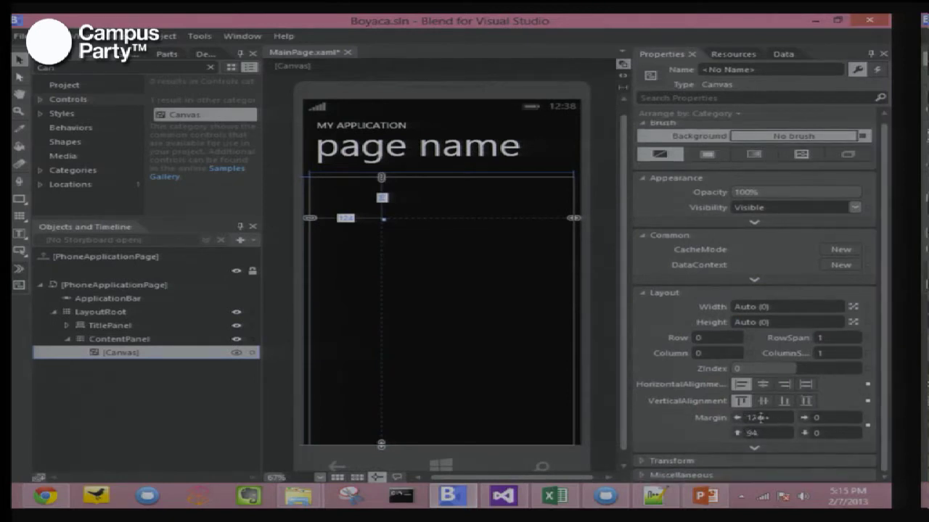
click(867, 426)
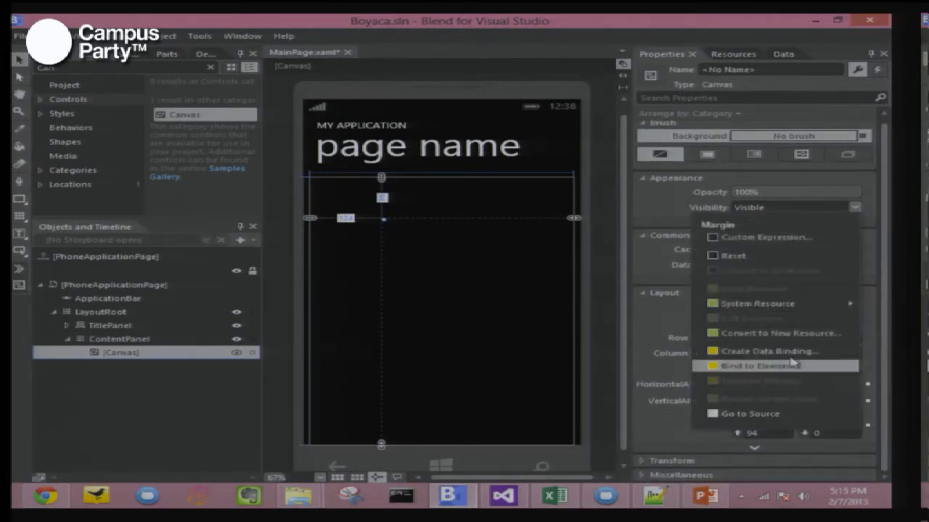
click(732, 256)
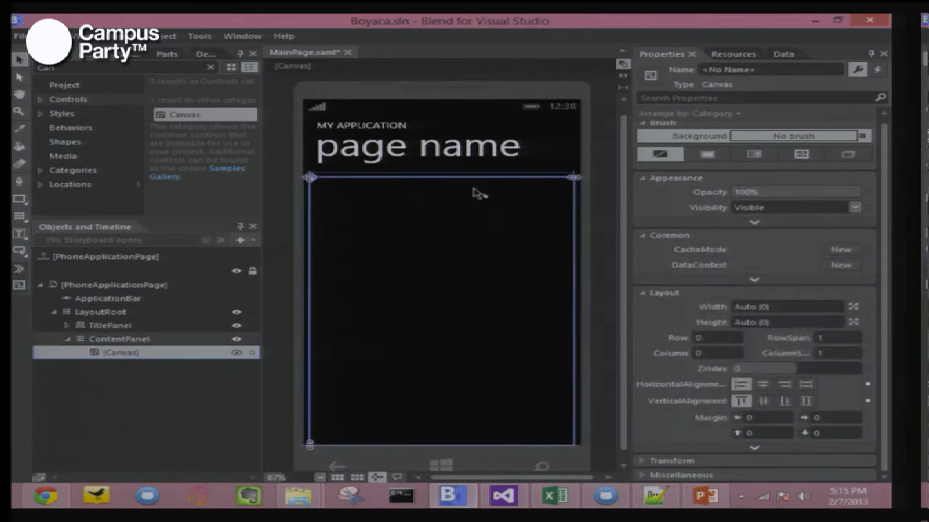
click(118, 358)
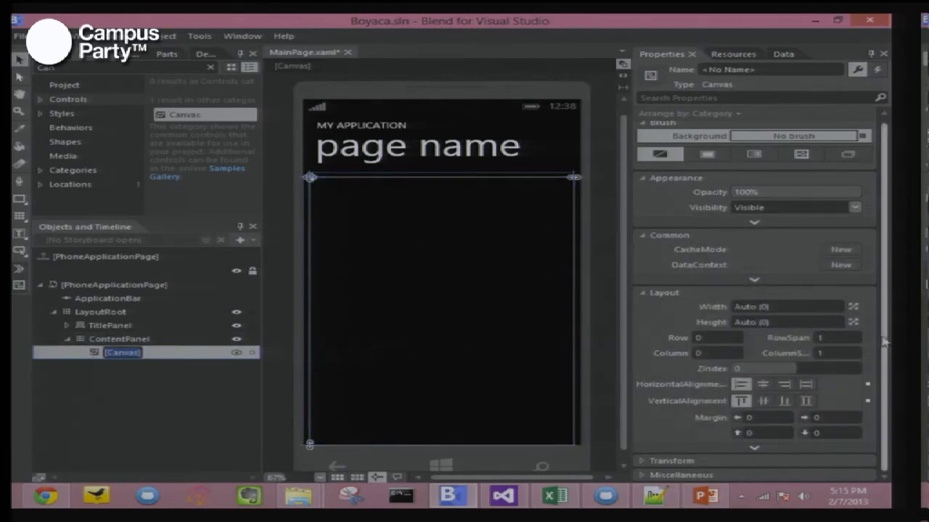
click(94, 353)
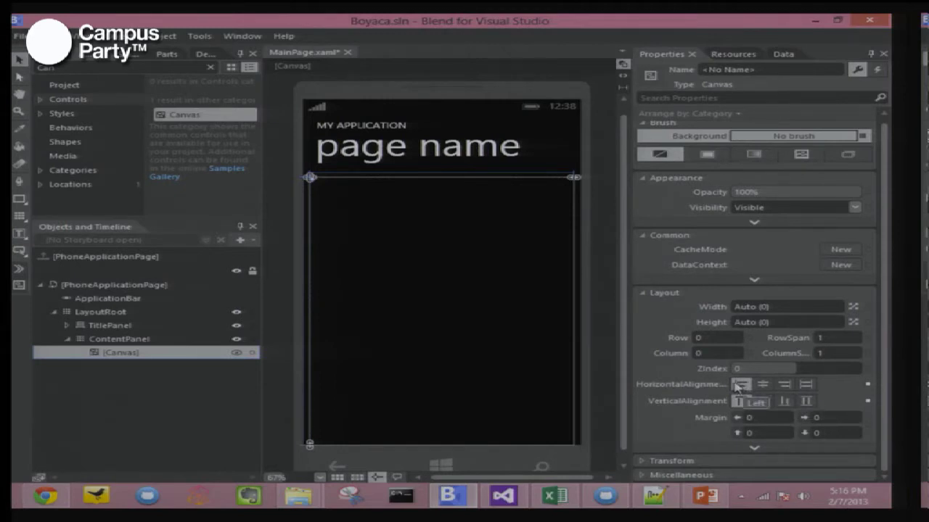
click(805, 385)
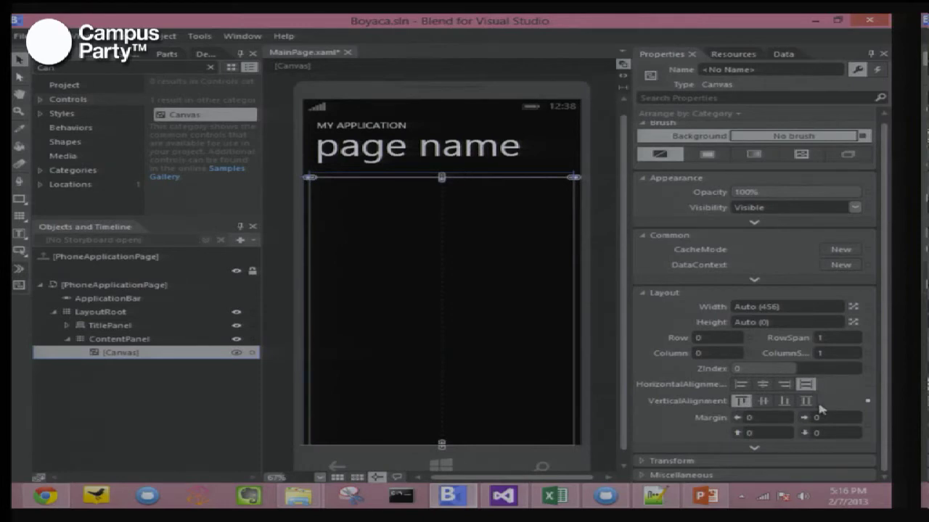
click(808, 402)
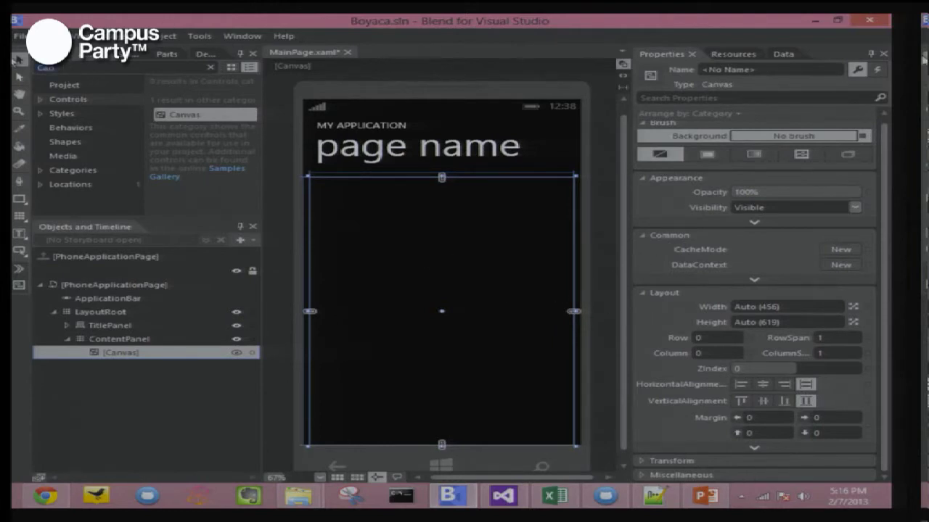
- Search the assets for "rect" and place a Rectangle inside the Canvas, near its upper-left corner
key(BackSpace)
key(BackSpace)
key(BackSpace)
text(rect)
drag(187, 121, 374, 223)
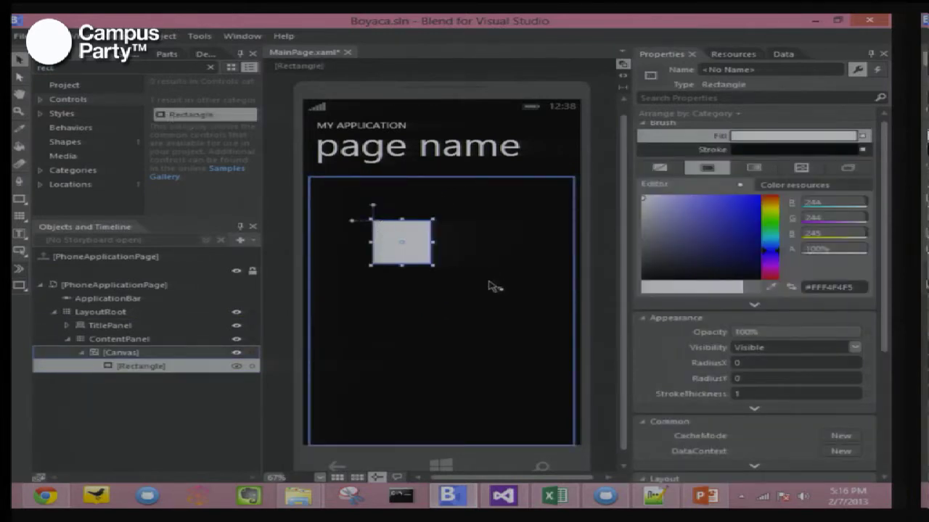
drag(403, 248, 363, 220)
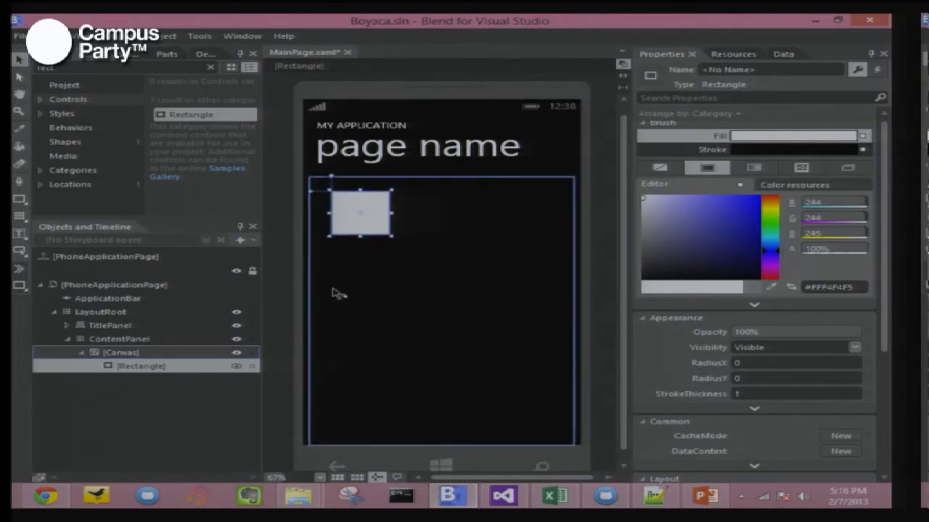
- Collapse the Canvas in the object tree, search the assets for "stack", and insert a StackPanel into ContentPanel above the Canvas
click(154, 353)
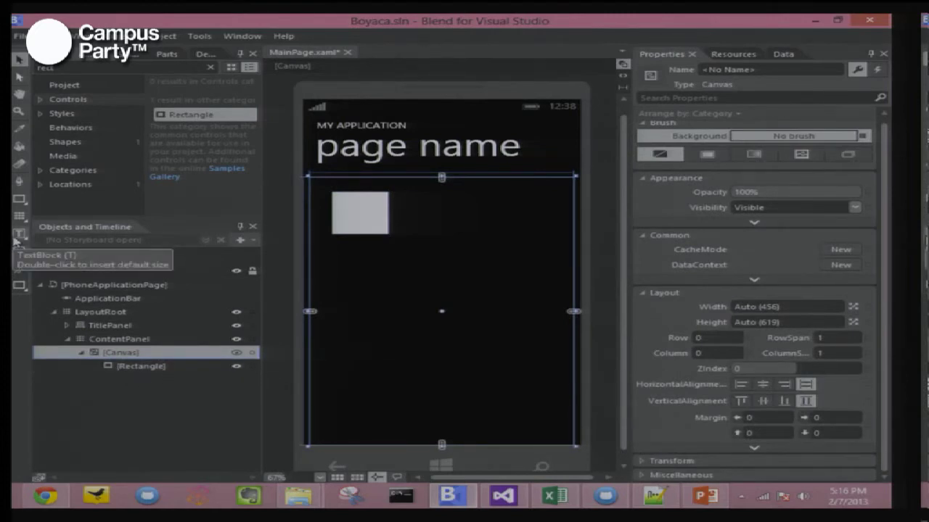
click(129, 339)
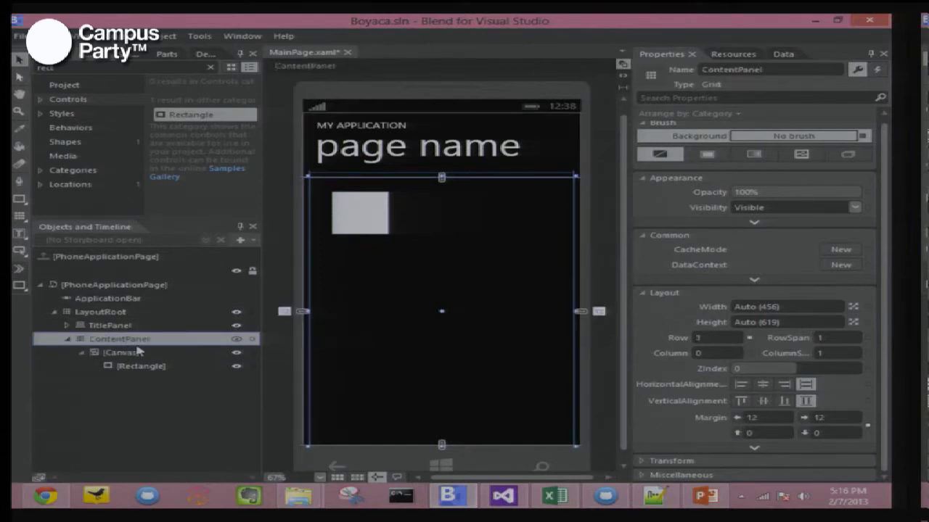
click(81, 354)
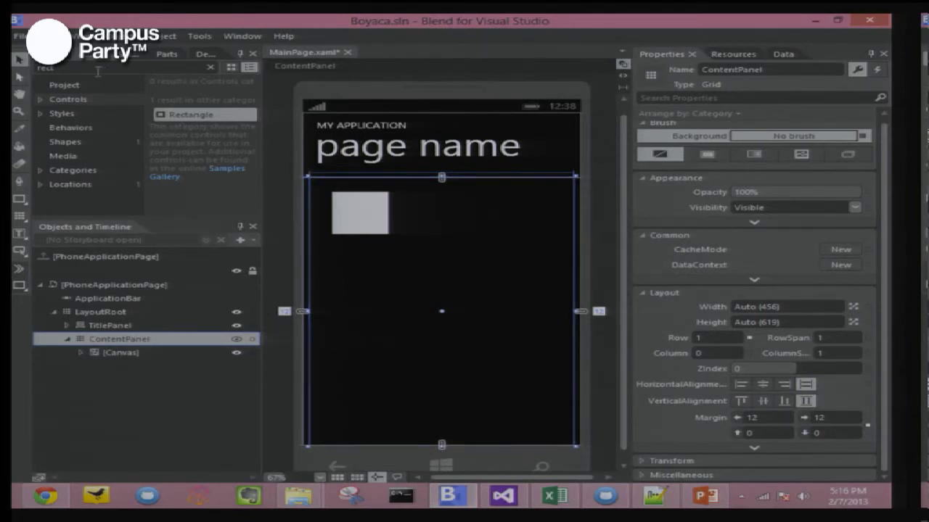
text(t)
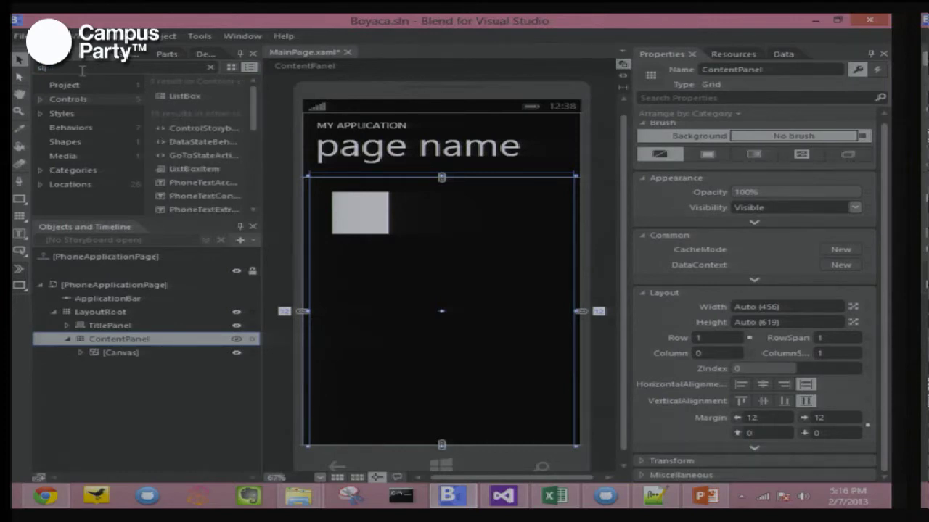
text(ack)
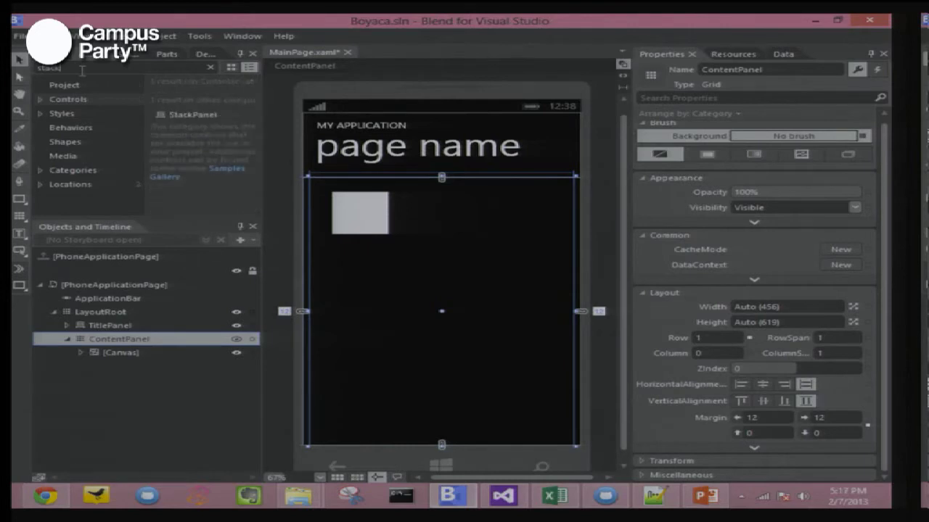
click(207, 116)
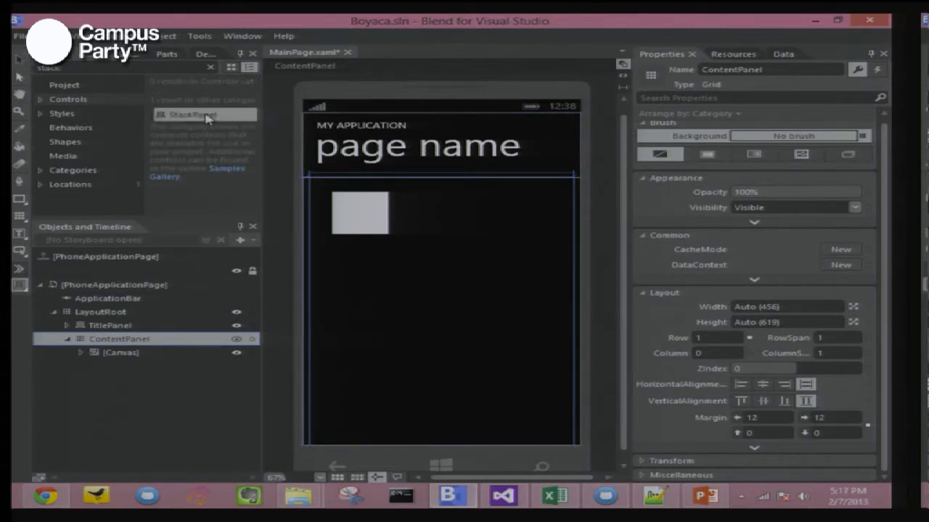
drag(207, 116, 92, 352)
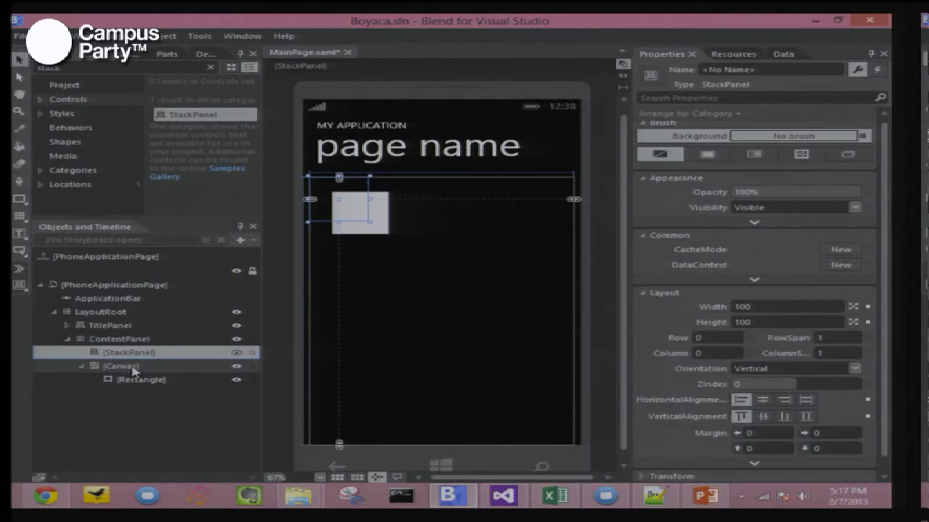
- Compare the layout of ContentPanel and its StackPanel, and check their markup in the page's XAML
click(148, 341)
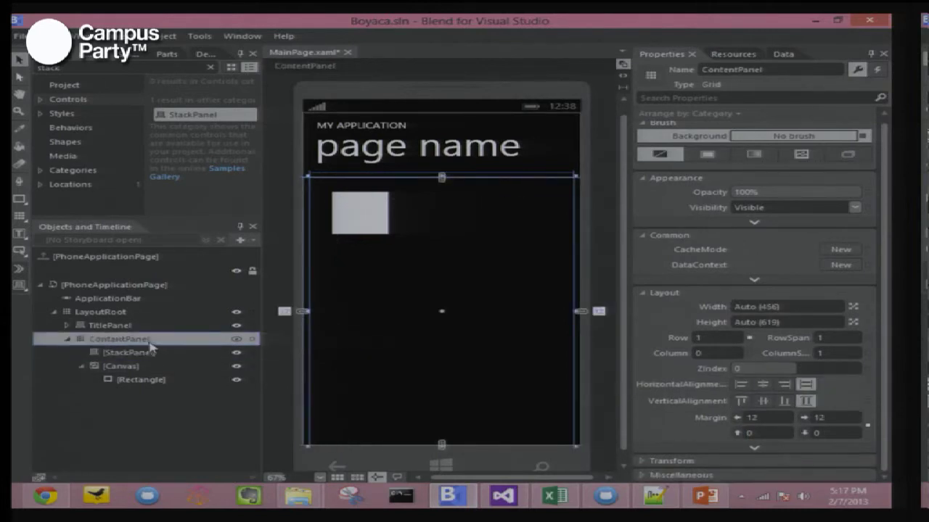
click(153, 353)
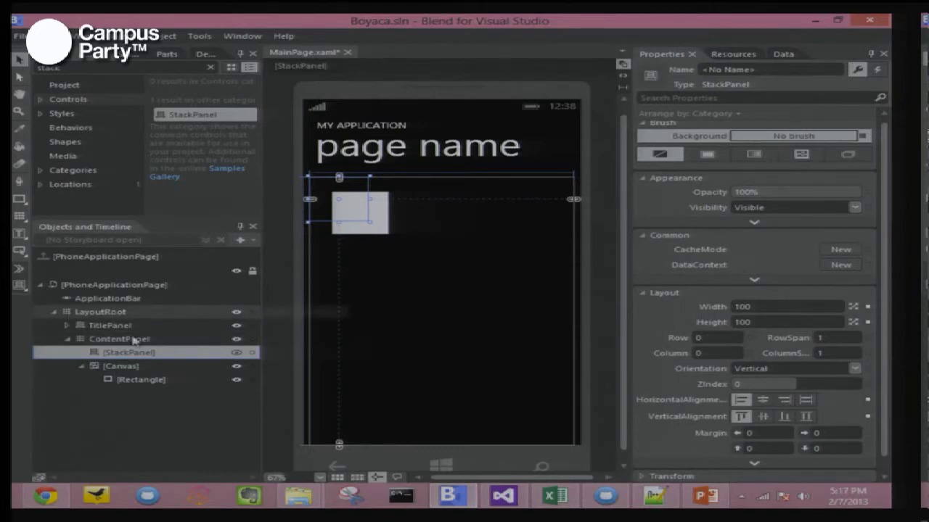
click(176, 339)
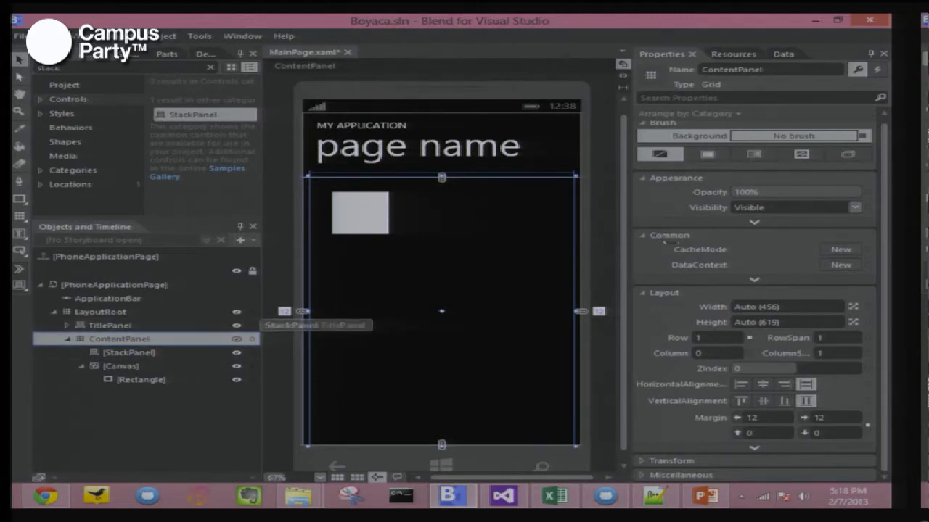
click(622, 77)
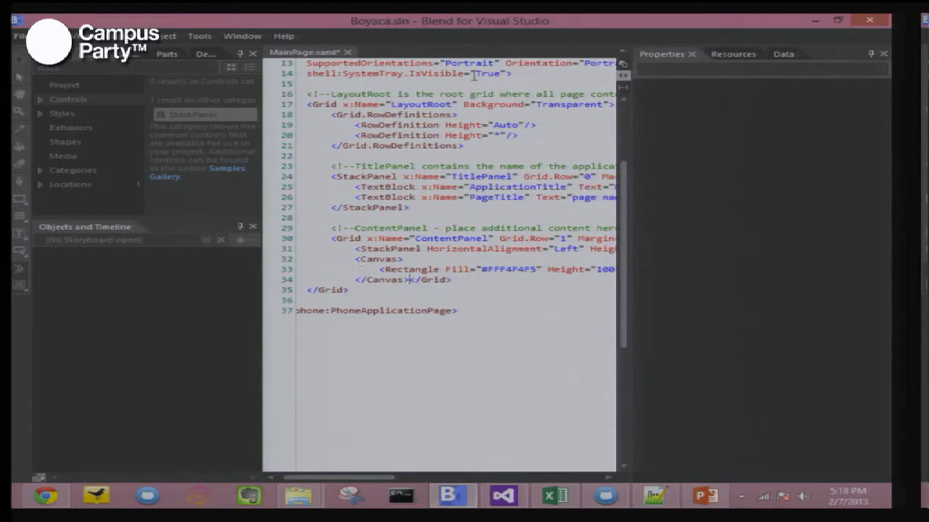
click(623, 64)
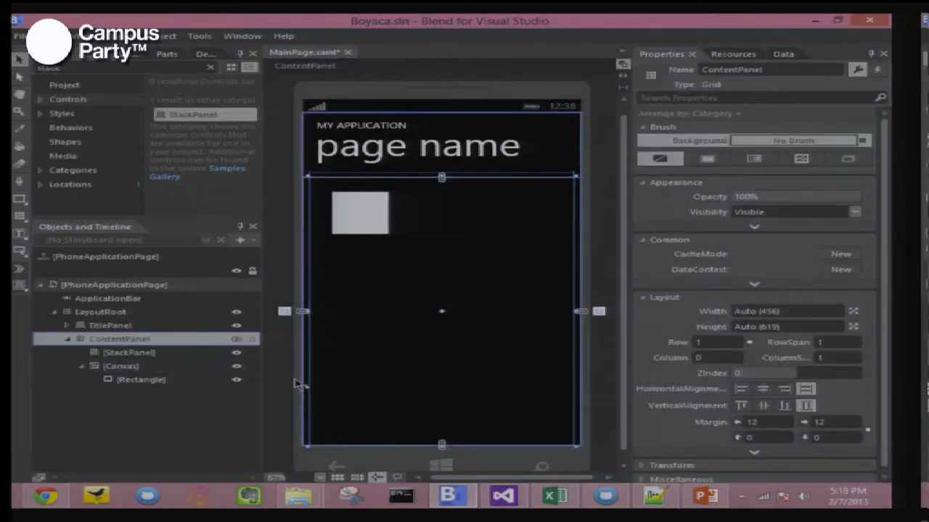
- Change ContentPanel's layout type to StackPanel, expand it, and select its Canvas and nested StackPanel in turn
right_click(167, 341)
mouse_move(308, 242)
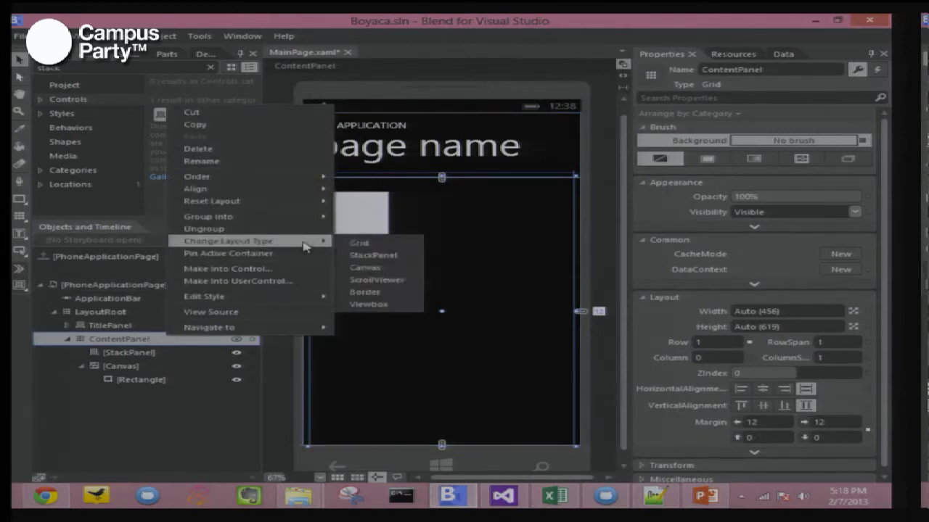
click(370, 257)
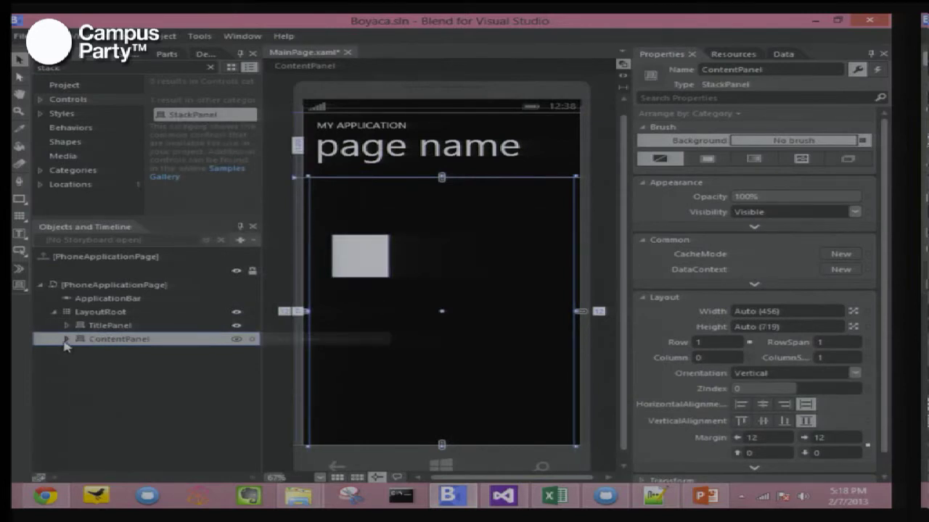
click(66, 340)
click(123, 366)
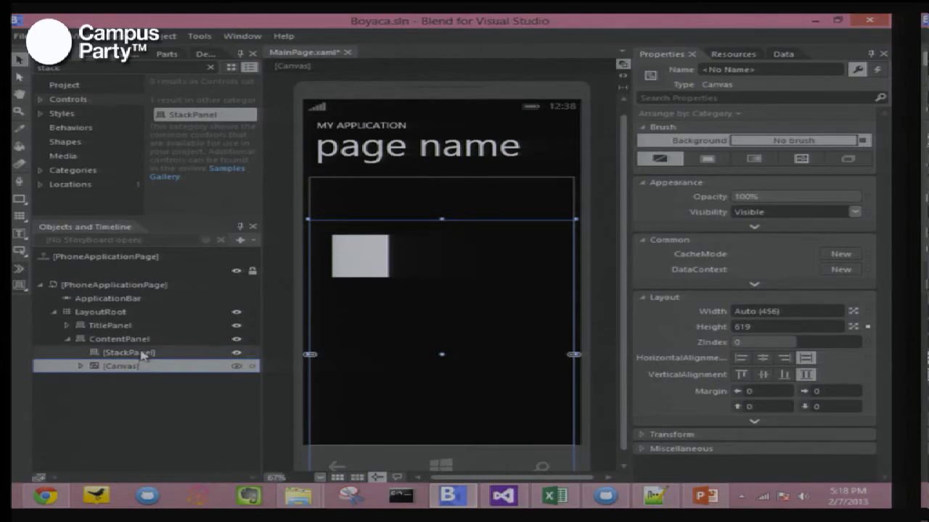
click(142, 354)
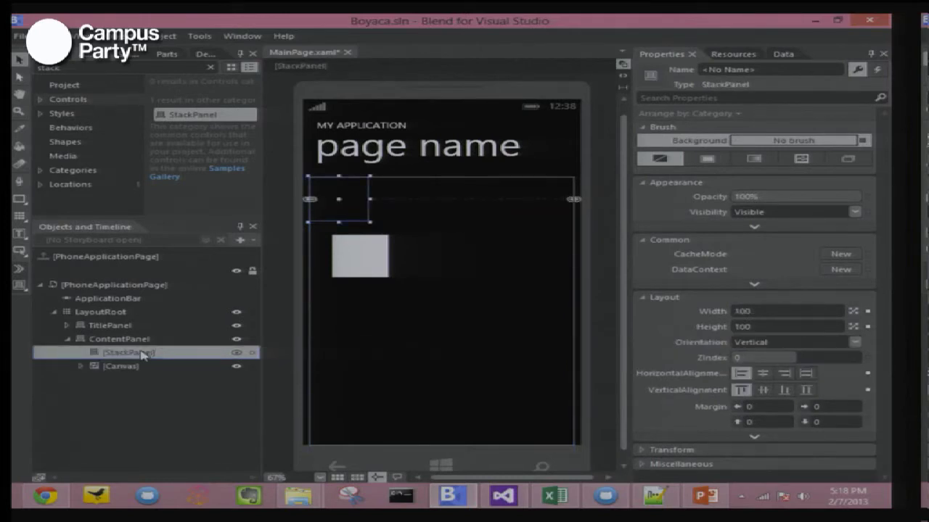
- Give the nested StackPanel a solid red background (#FFB82020) and the Canvas a solid yellow background (#FFC5BD10)
click(708, 158)
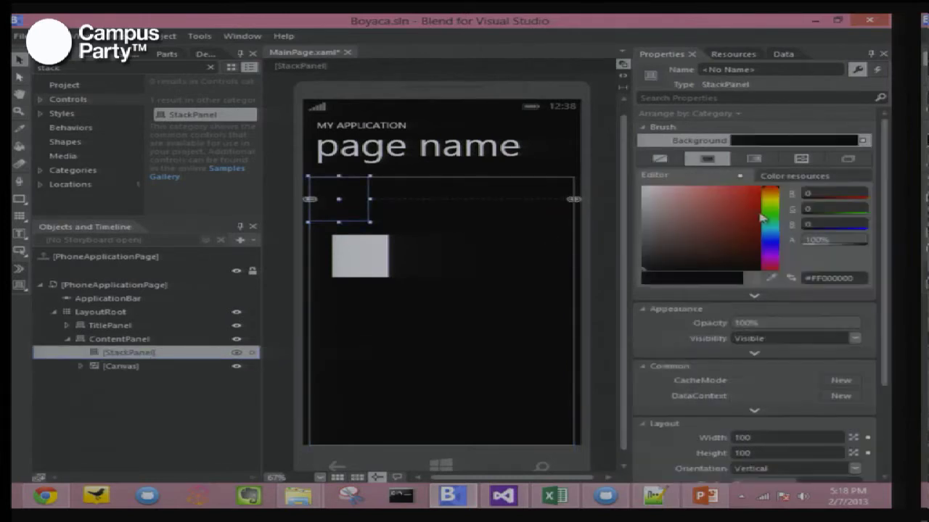
click(761, 218)
click(157, 365)
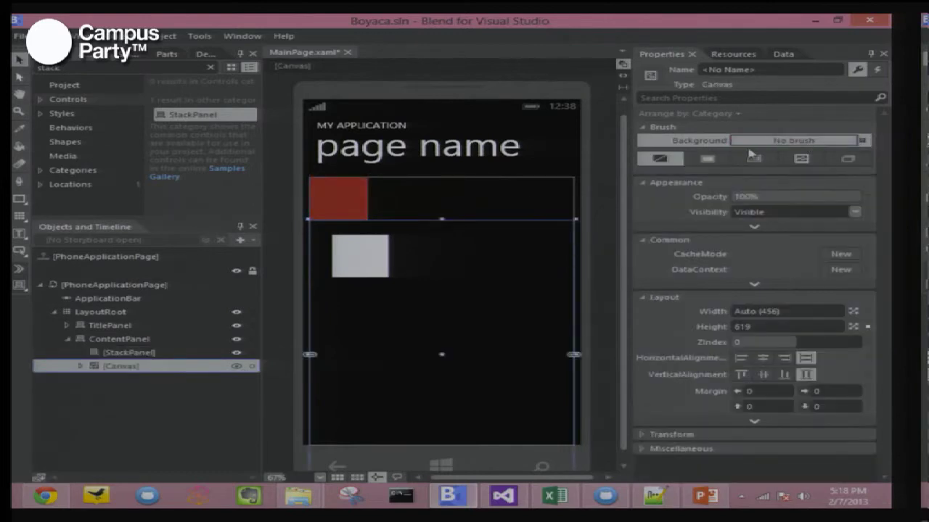
click(708, 158)
click(770, 197)
click(744, 210)
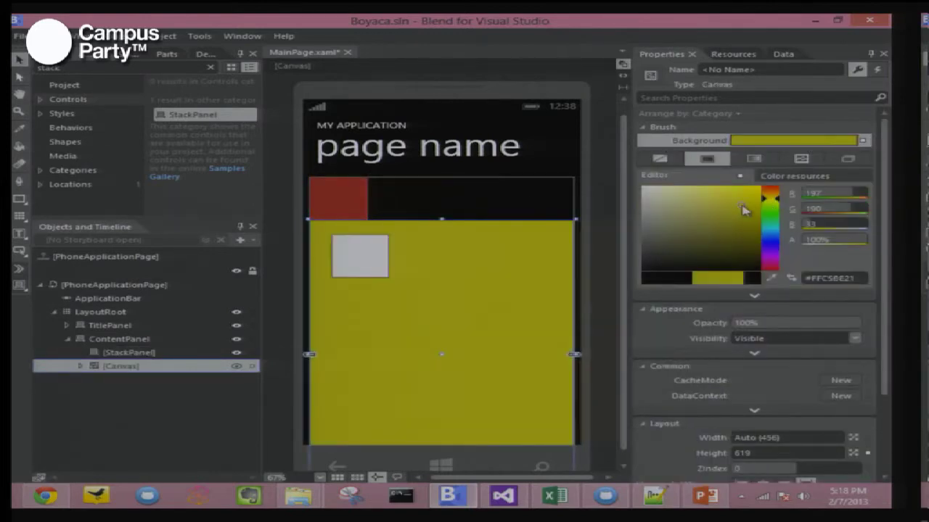
drag(743, 210, 751, 206)
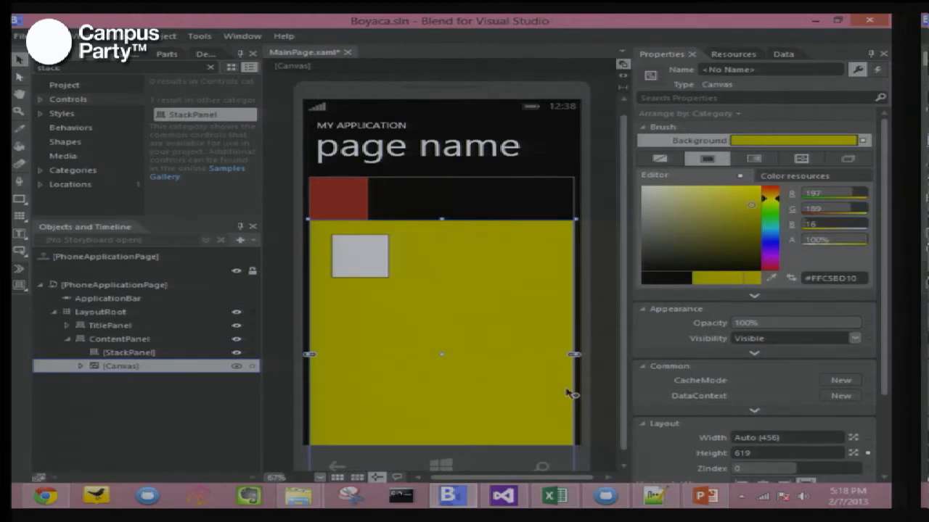
- Stretch the nested StackPanel's horizontal and vertical alignment, reset its width to Auto, and set its height to 100
click(122, 353)
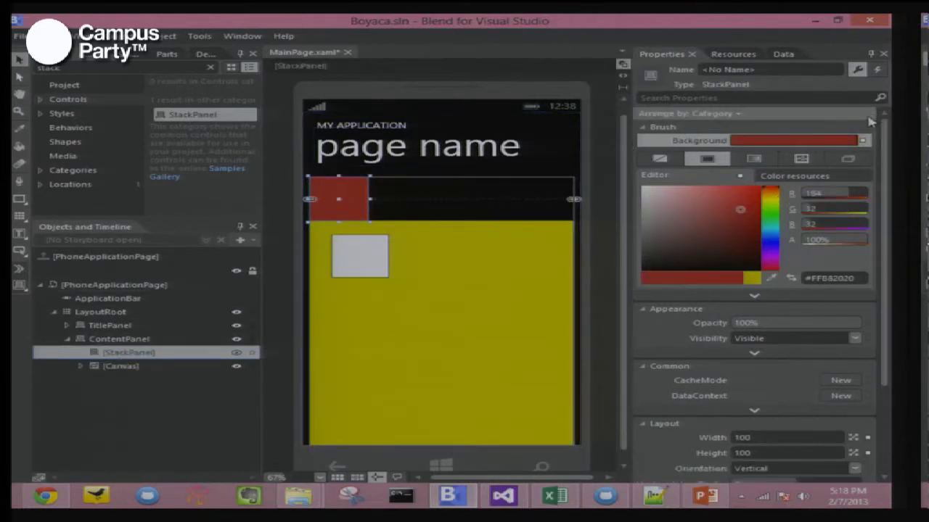
scroll(885, 171, down, 3)
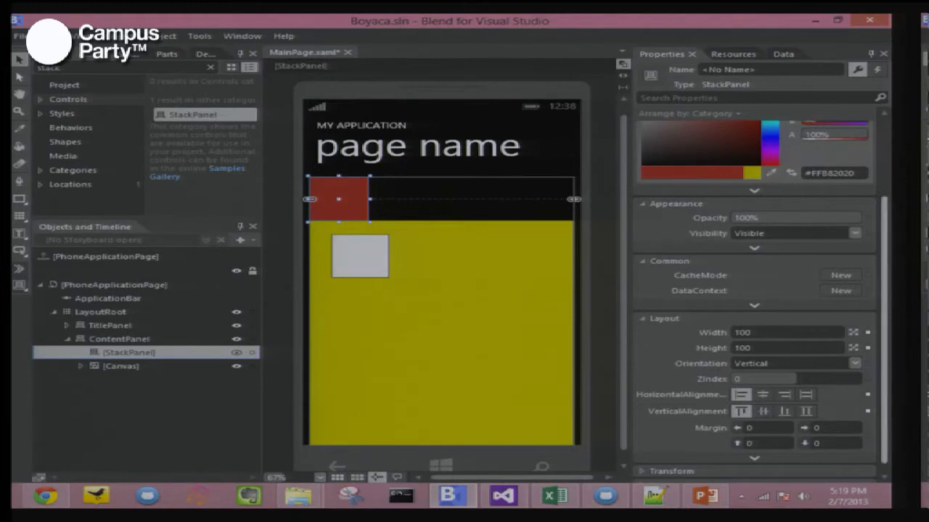
click(805, 395)
click(807, 412)
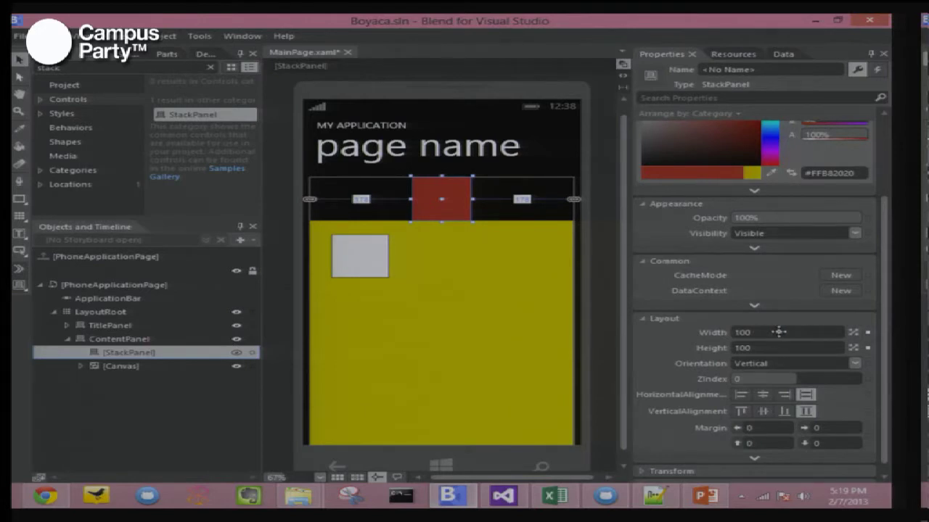
click(853, 332)
click(853, 348)
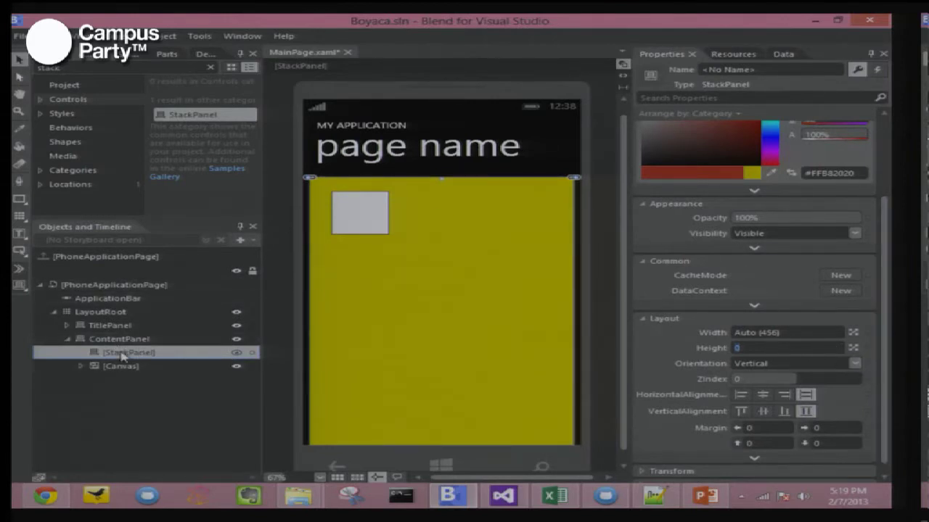
click(773, 349)
text(100)
key(Return)
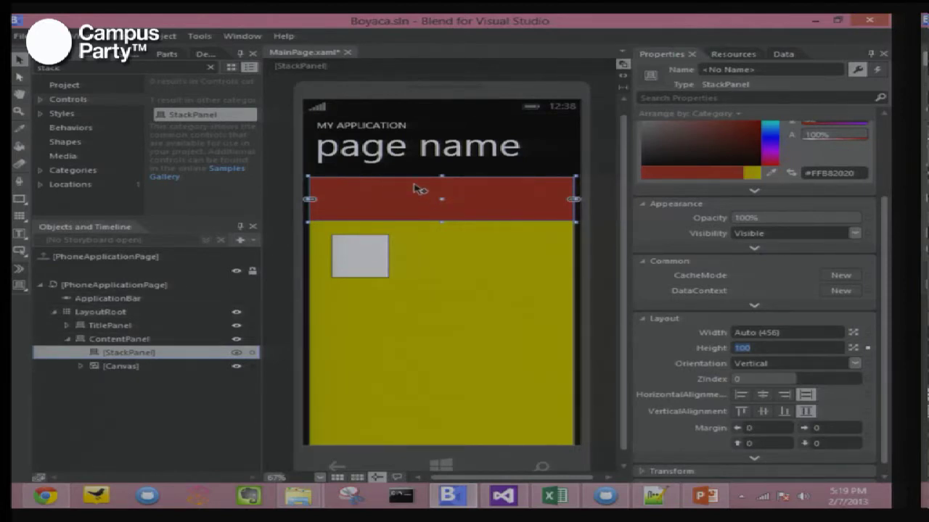
- Copy the Canvas's Rectangle and paste it twice into the nested StackPanel
click(377, 251)
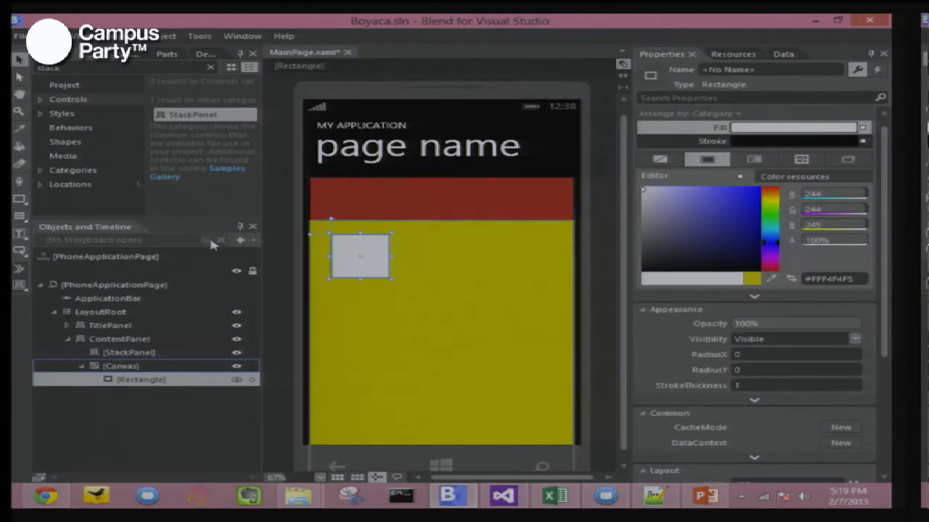
click(164, 354)
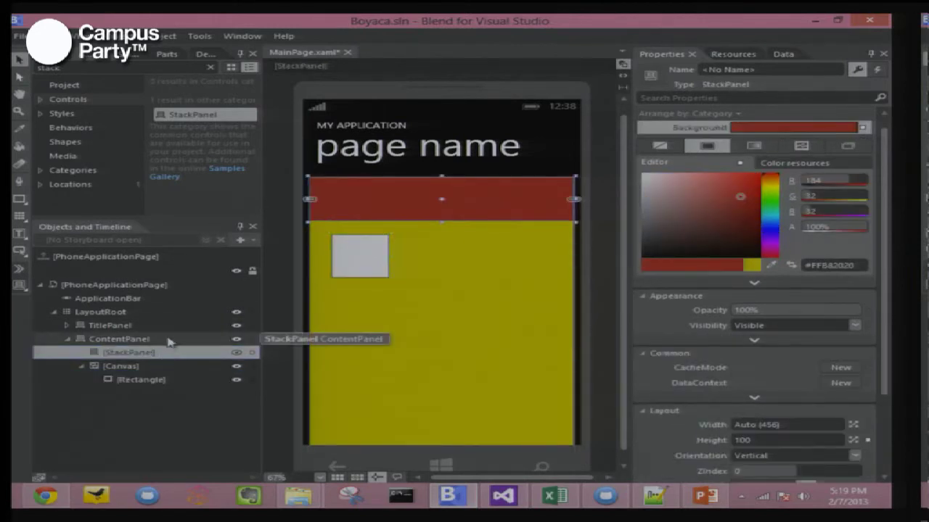
key(ctrl+v)
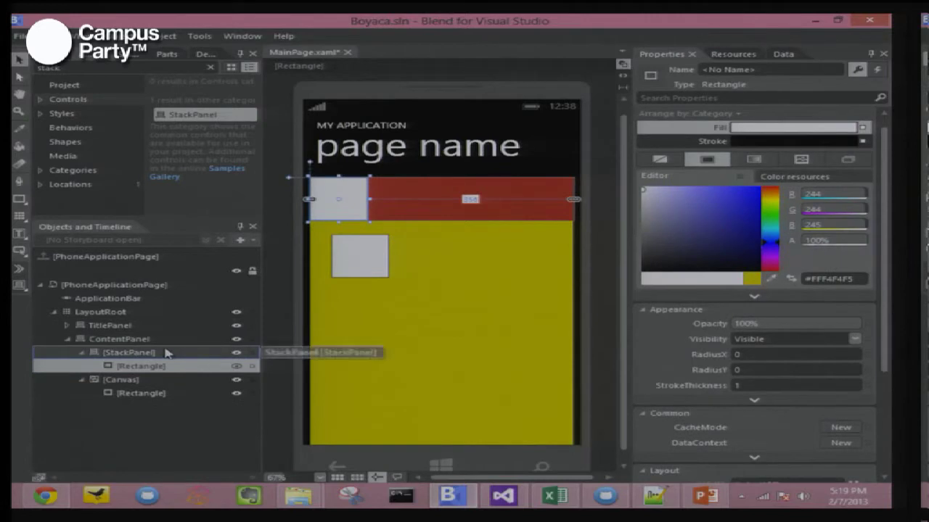
click(165, 353)
key(ctrl+v)
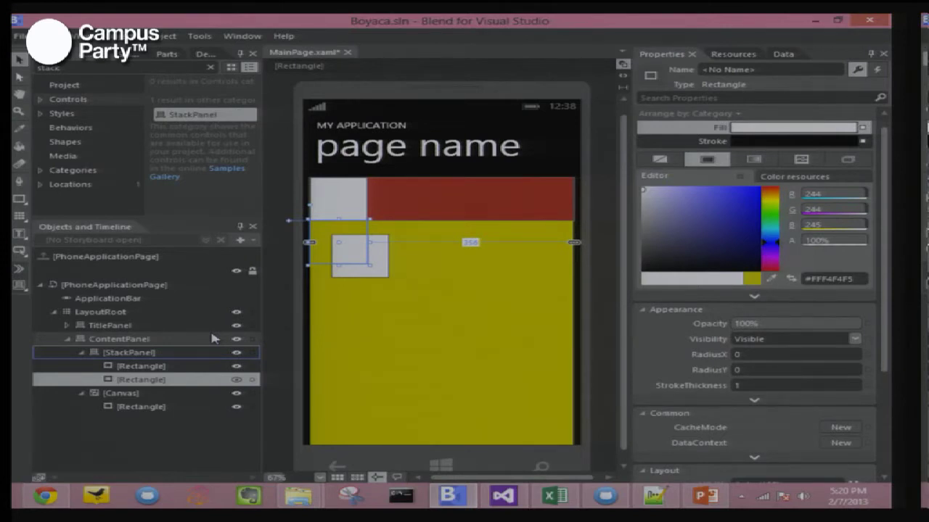
- Change the nested StackPanel's orientation to Horizontal
click(500, 201)
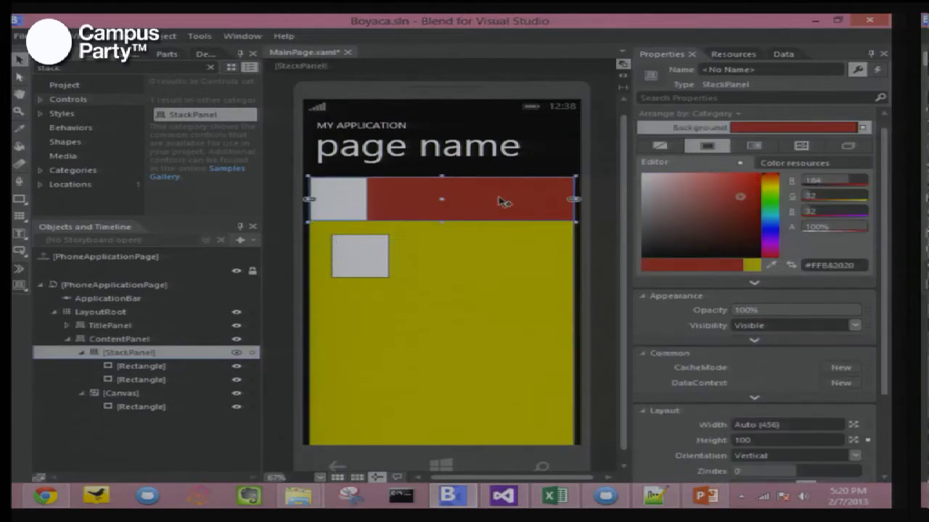
scroll(874, 294, down, 1)
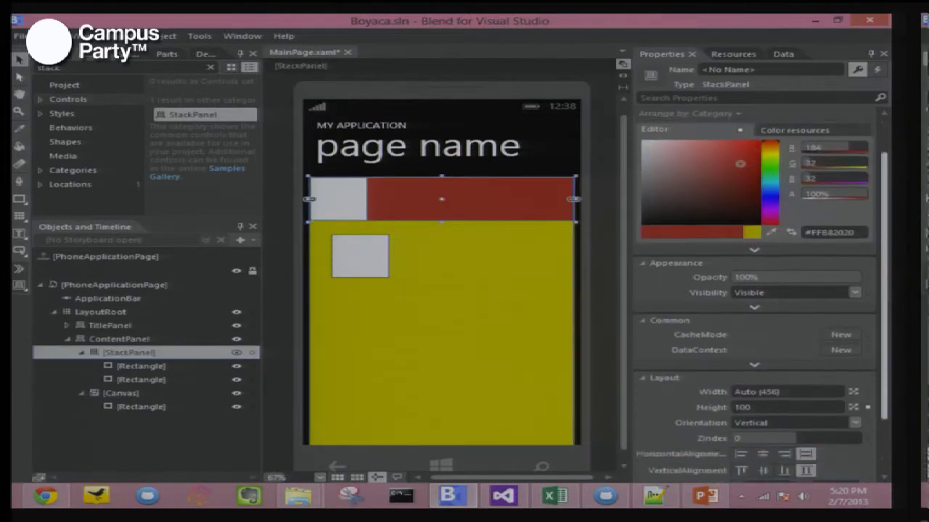
scroll(755, 297, down, 2)
click(854, 354)
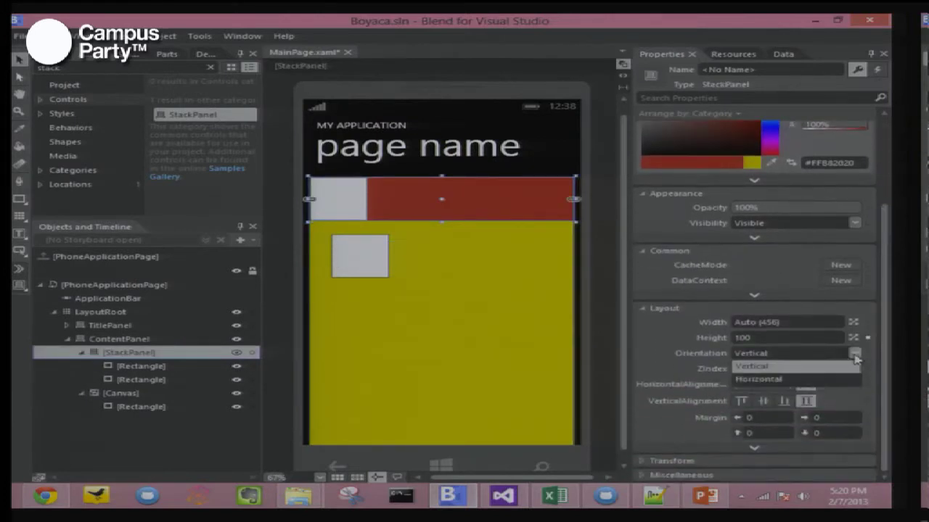
click(806, 380)
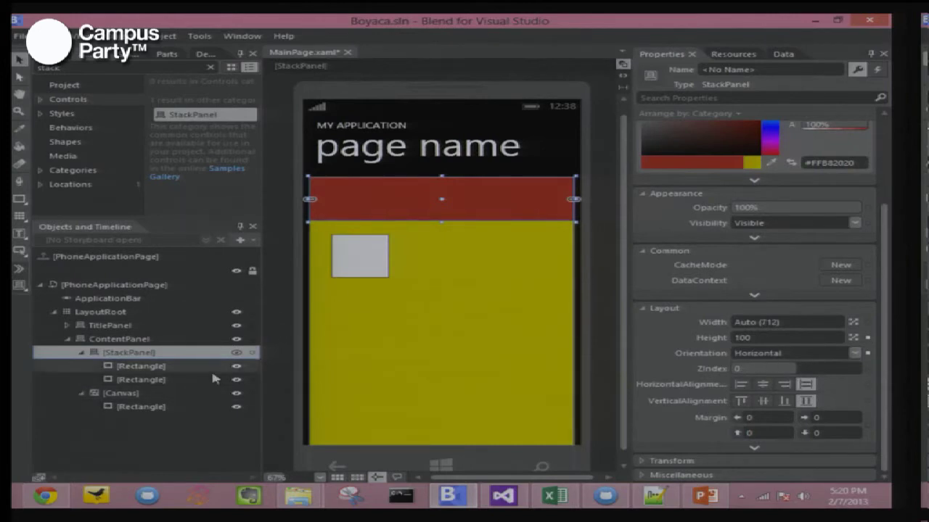
- Set the right margin of both Rectangles in the StackPanel to 0 and the second Rectangle's width to 100
click(127, 367)
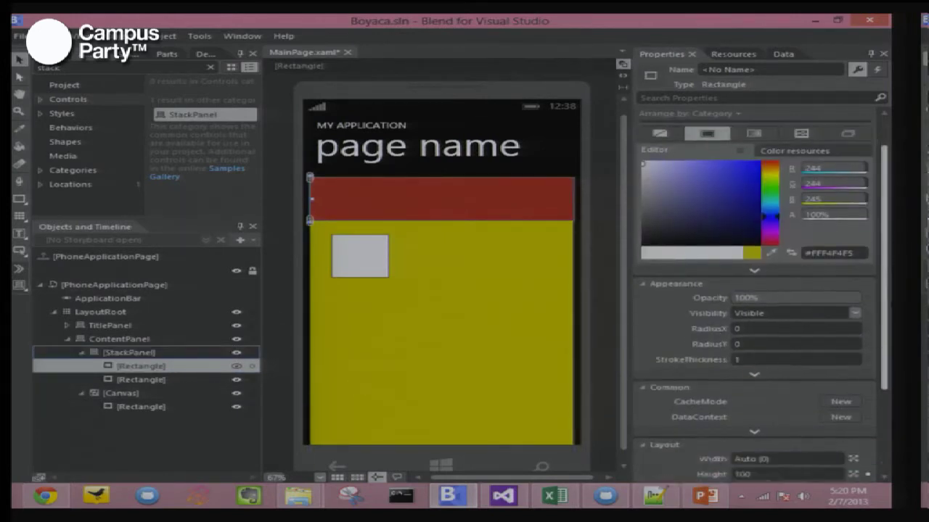
scroll(754, 305, down, 3)
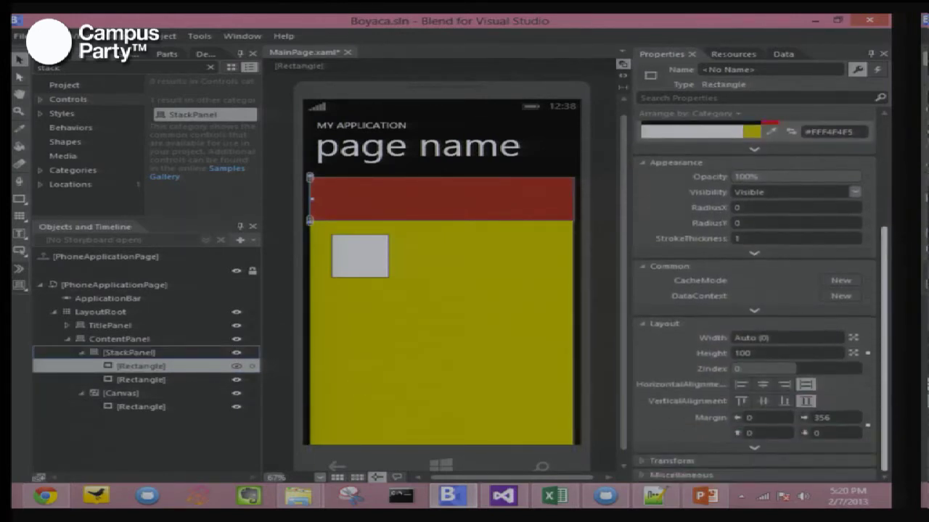
click(833, 417)
text(0)
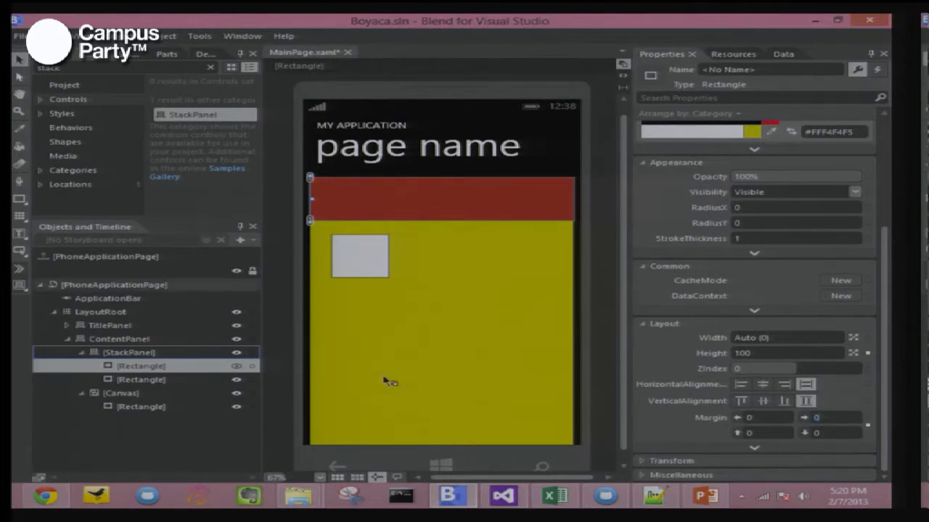
click(174, 380)
click(834, 420)
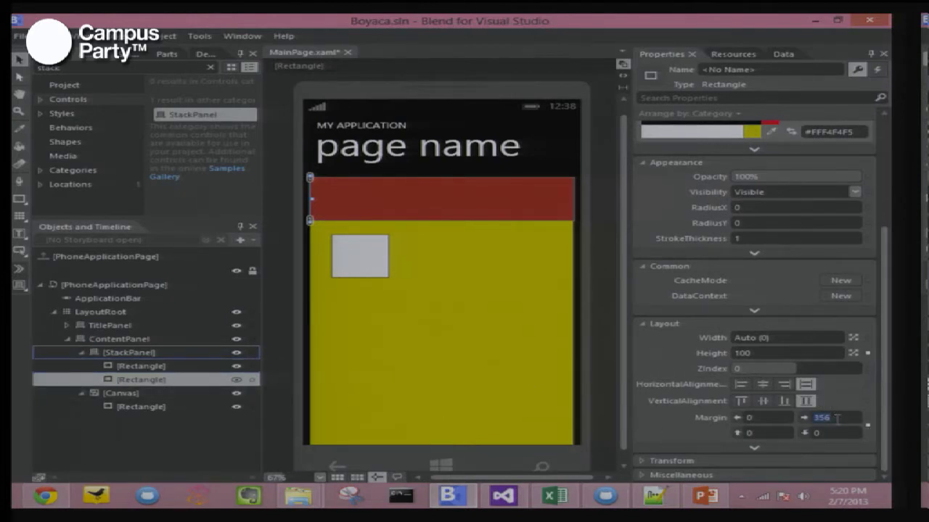
text(0)
click(774, 336)
text(100)
key(Return)
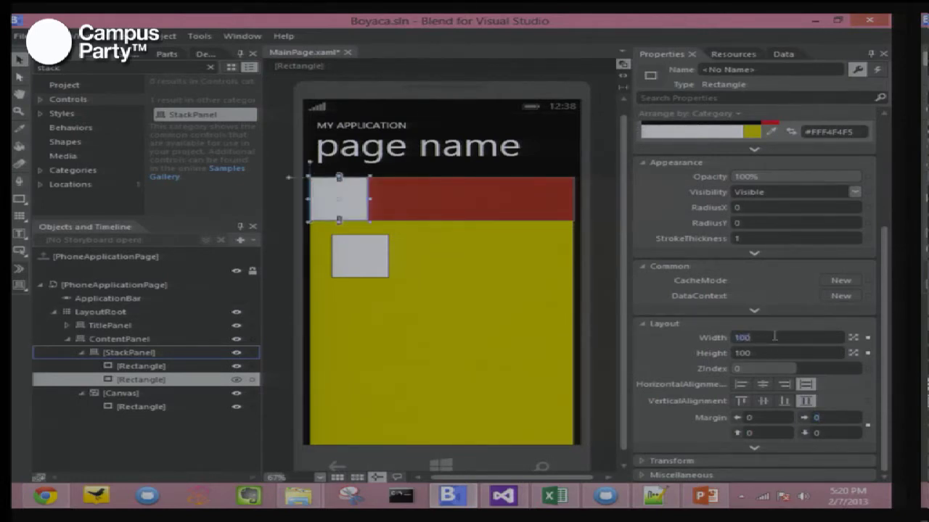
- Set the width of the first Rectangle in the StackPanel to 100
click(181, 367)
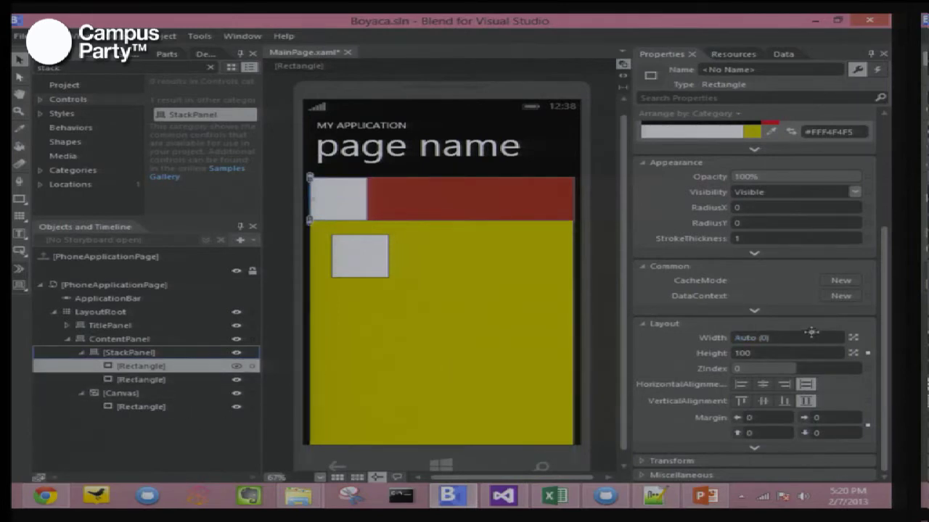
click(762, 338)
text(200)
key(BackSpace)
key(BackSpace)
text(100)
key(Return)
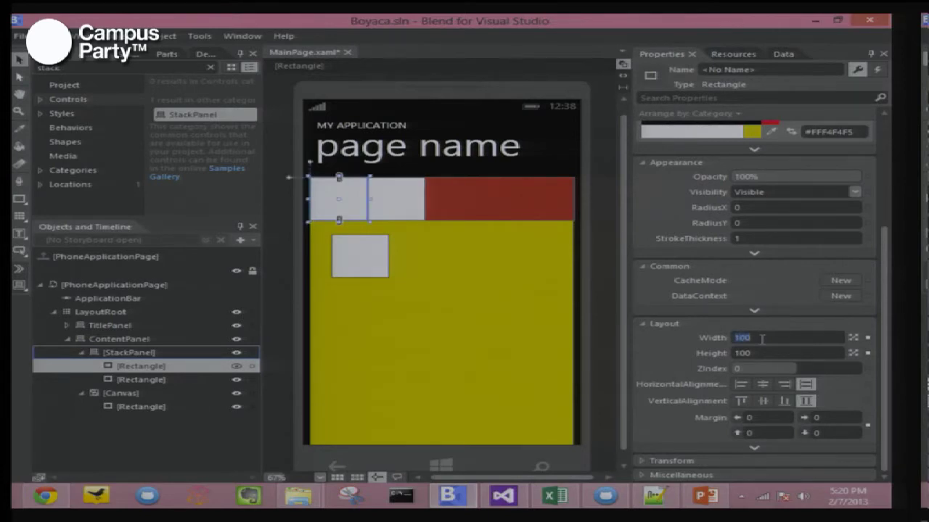
- Copy the second Rectangle and paste it into the StackPanel as a third Rectangle
click(169, 381)
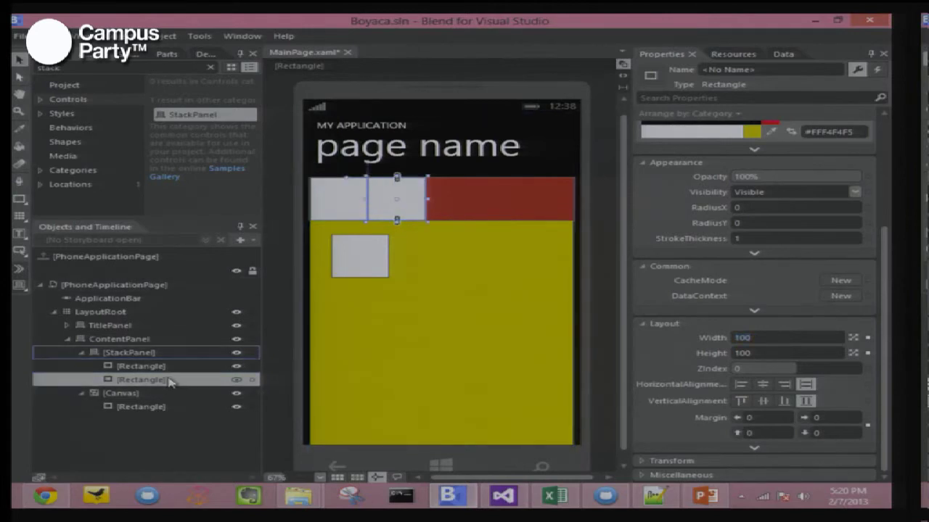
click(174, 352)
key(ctrl+v)
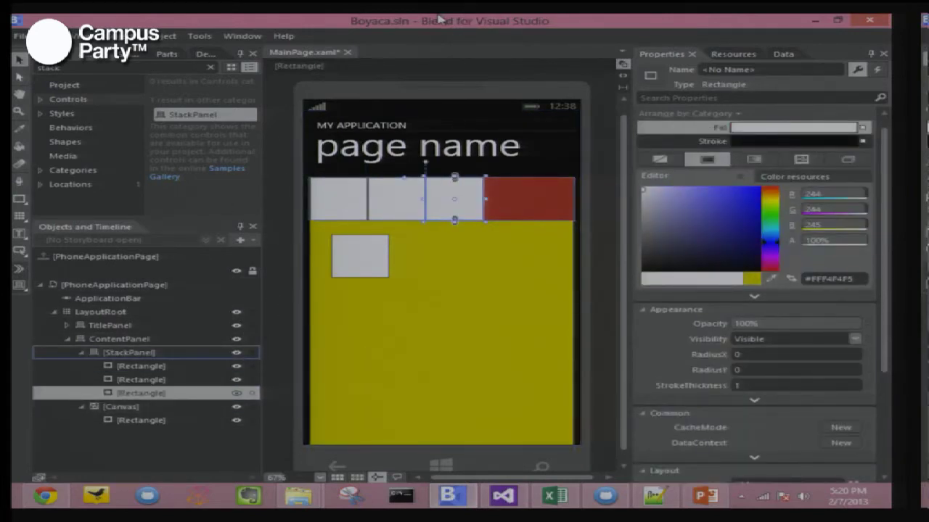
- Fill the StackPanel's second Rectangle with blue (#FF1414B9) and its third with green (#FF65B23A)
click(406, 194)
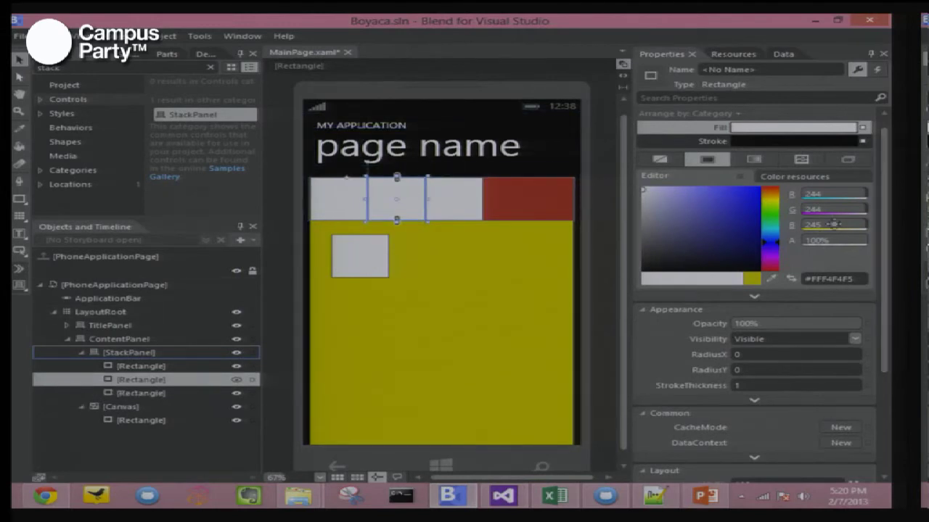
click(749, 211)
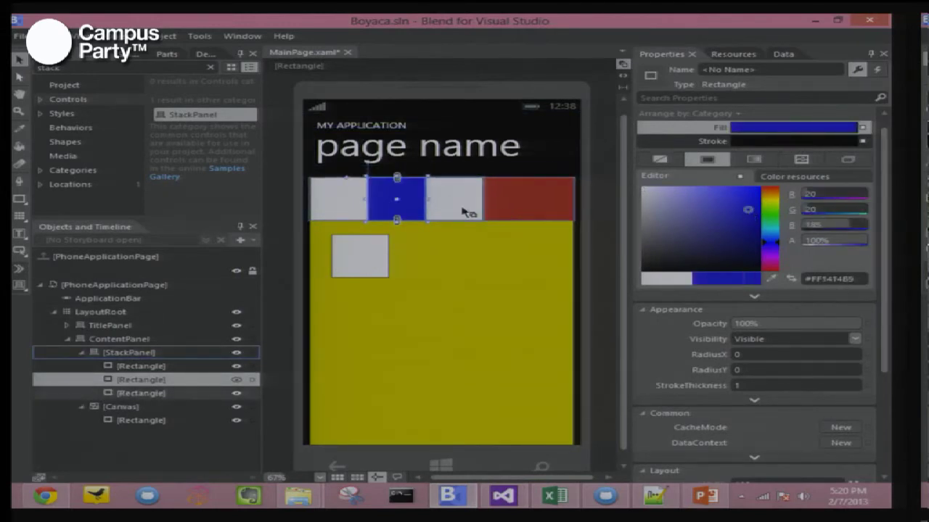
click(464, 212)
click(768, 210)
click(722, 213)
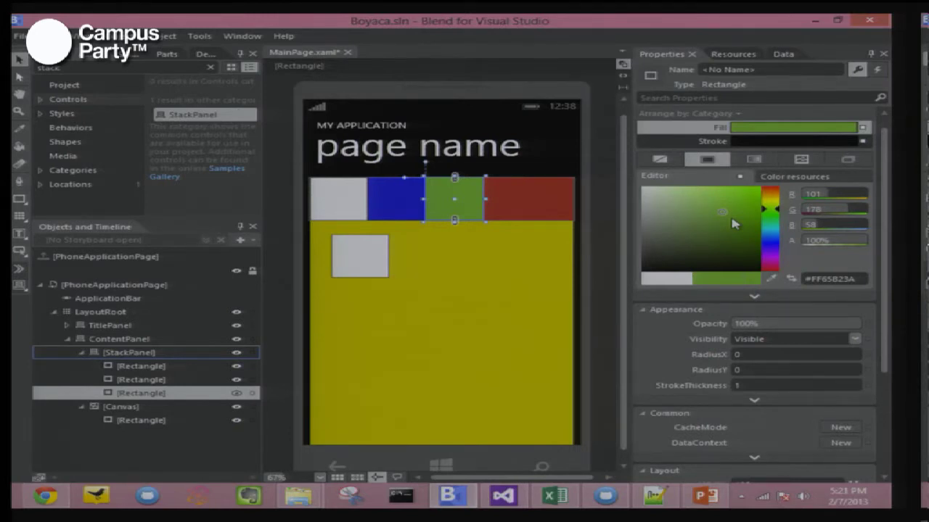
- Set a right margin of 10 on the white and blue Rectangles in the StackPanel
click(338, 198)
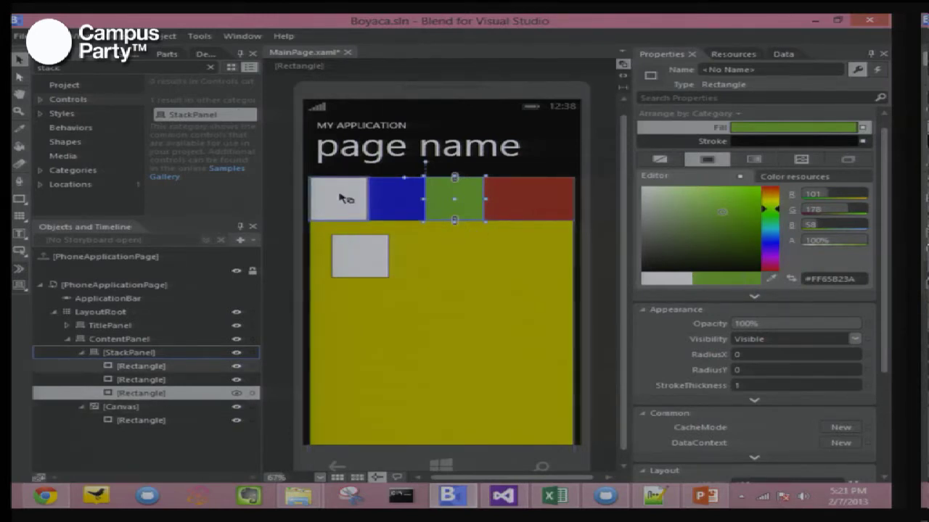
drag(885, 219, 885, 318)
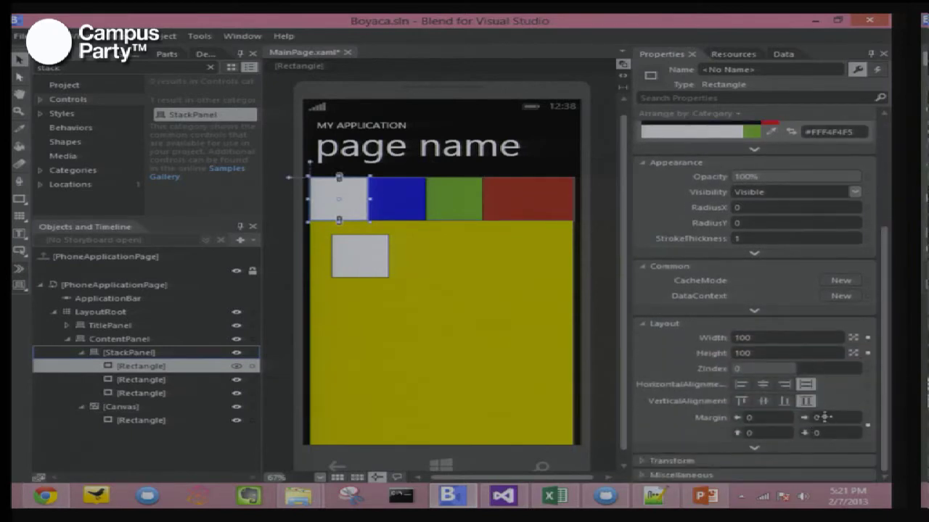
click(826, 417)
text(10)
key(Return)
click(385, 204)
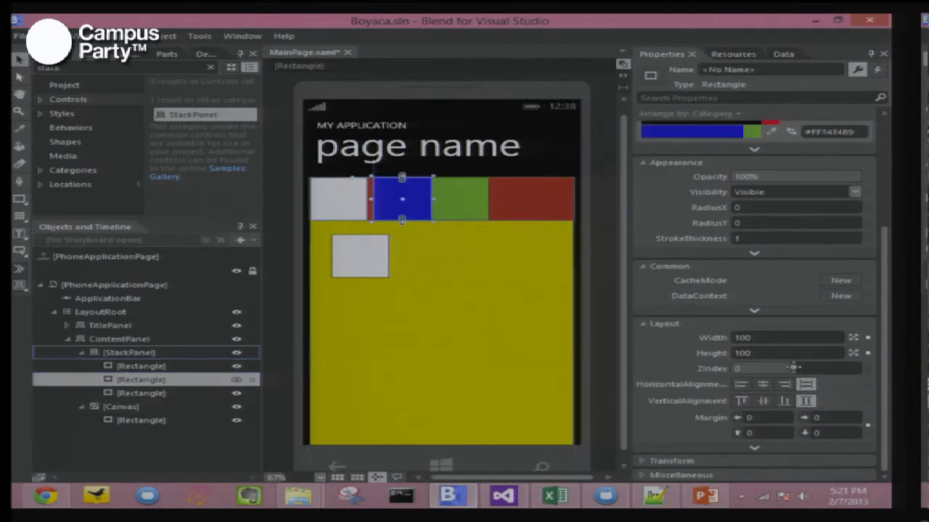
text(10)
key(Return)
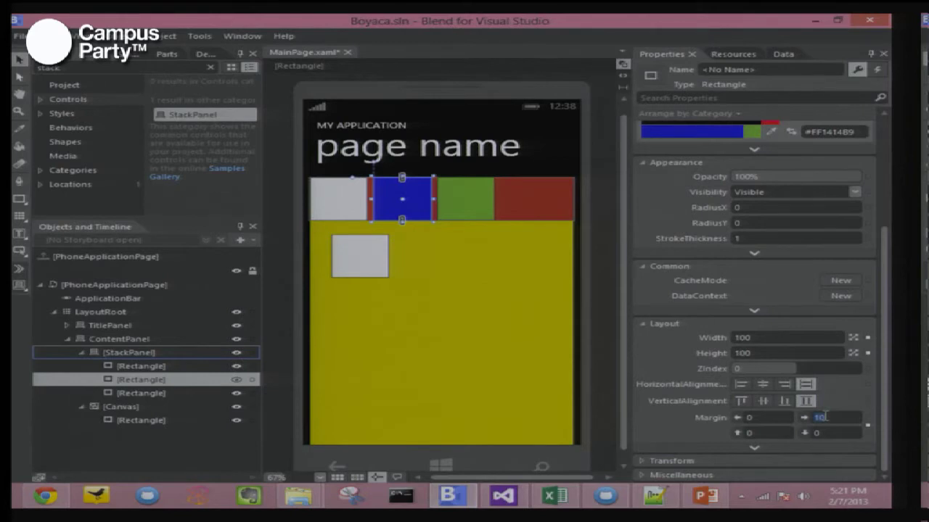
- Copy the StackPanel's three Rectangles together and paste them into the same StackPanel
click(166, 393)
click(178, 367)
shift+click(181, 391)
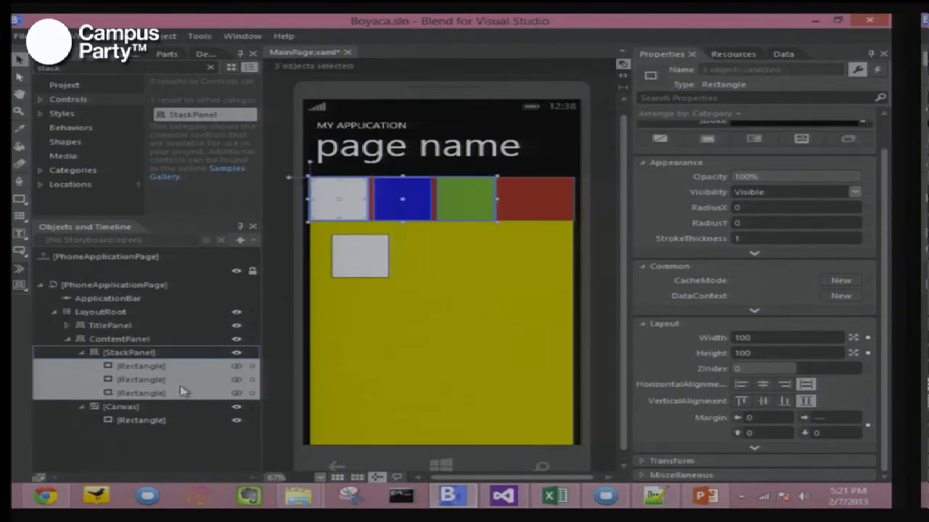
key(ctrl+c)
click(156, 354)
key(ctrl+v)
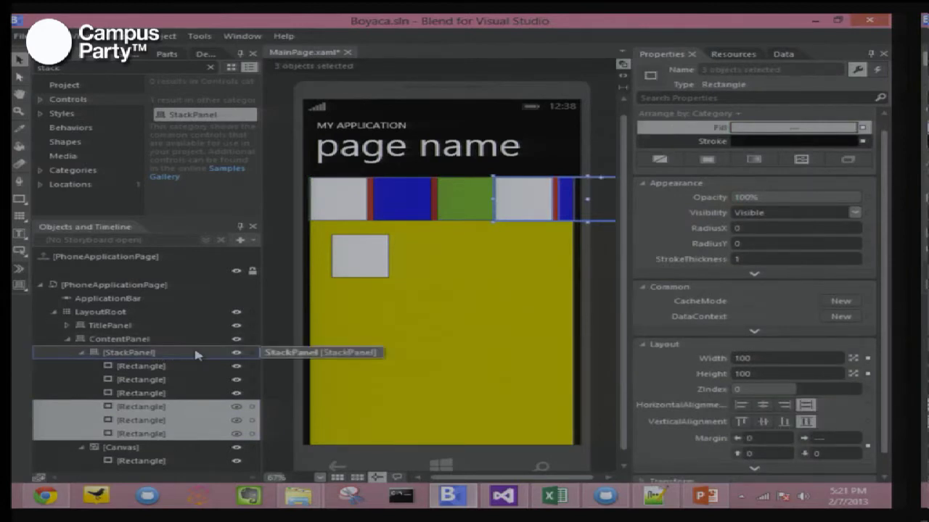
- Set a right margin of 10 on the first green Rectangle in the StackPanel
click(467, 199)
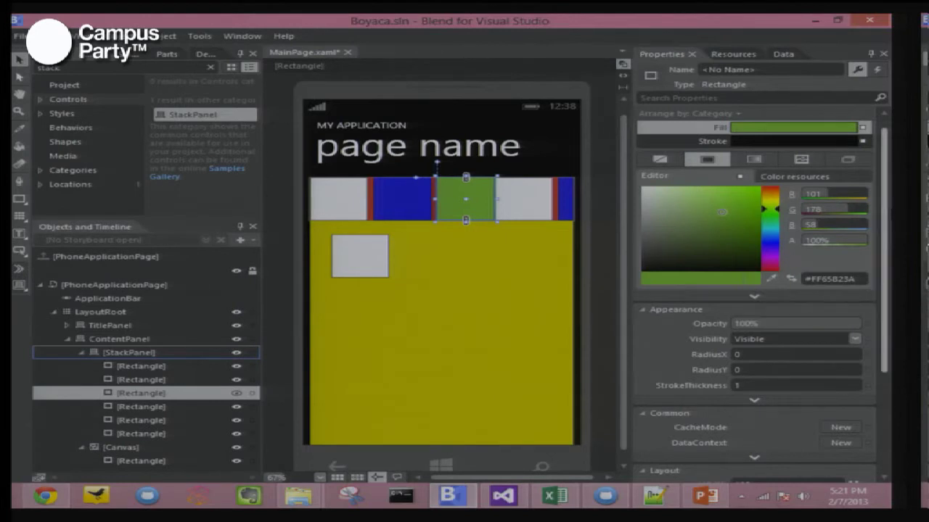
scroll(886, 326, down, 3)
scroll(889, 326, down, 1)
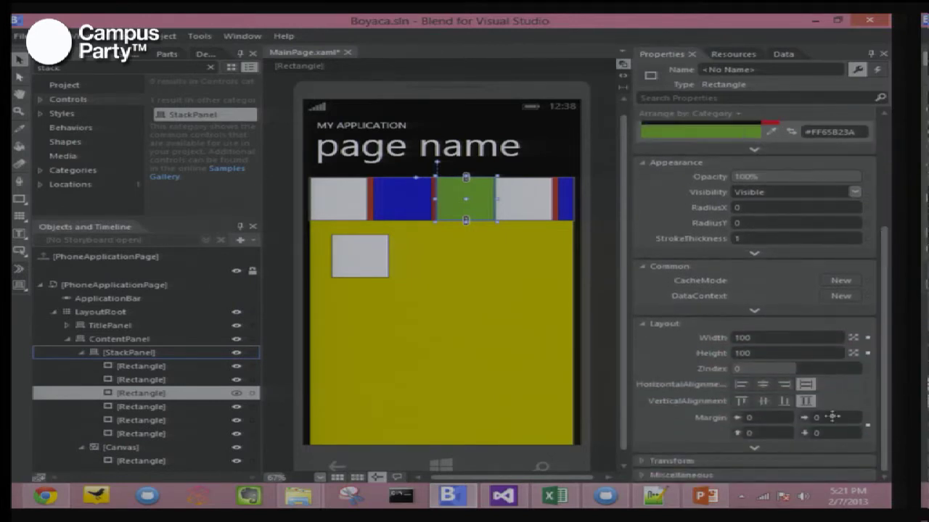
click(830, 419)
text(10)
key(Return)
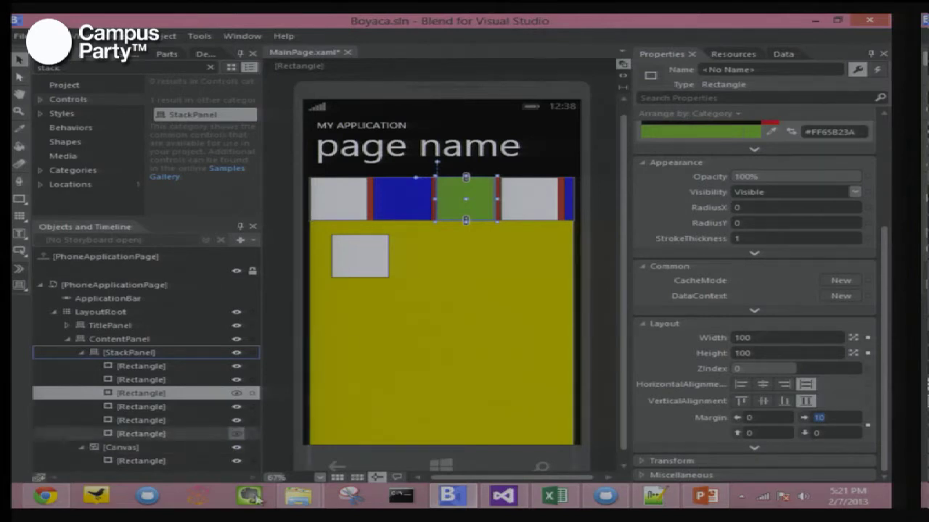
- Group the horizontal StackPanel inside ContentPanel into a ScrollViewer
click(161, 396)
click(155, 340)
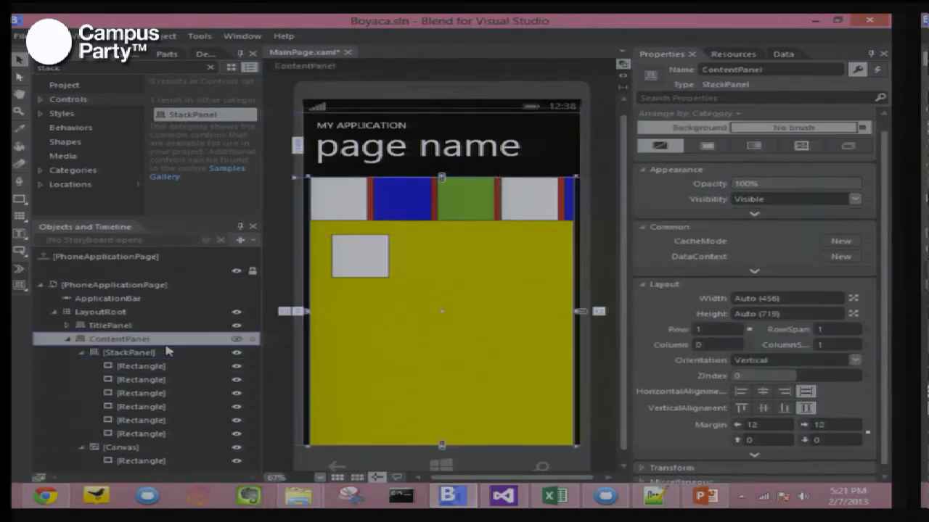
click(157, 353)
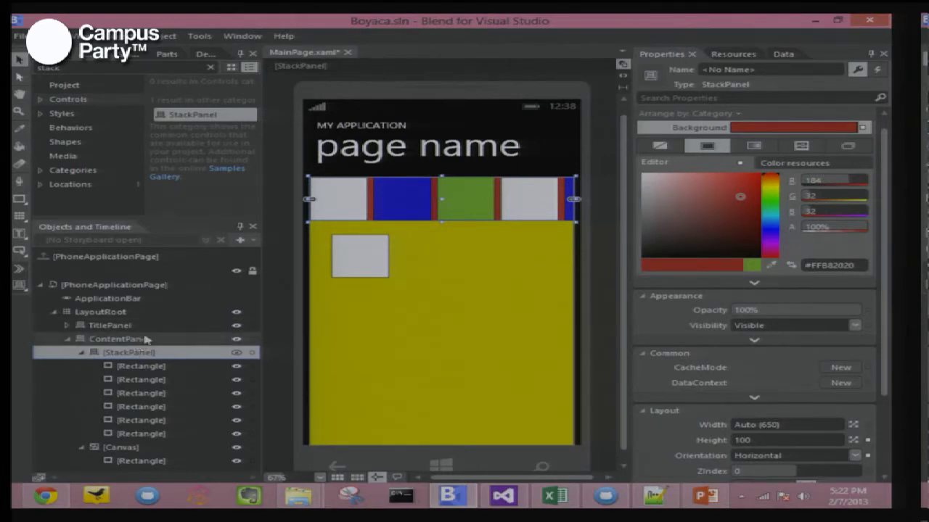
right_click(184, 357)
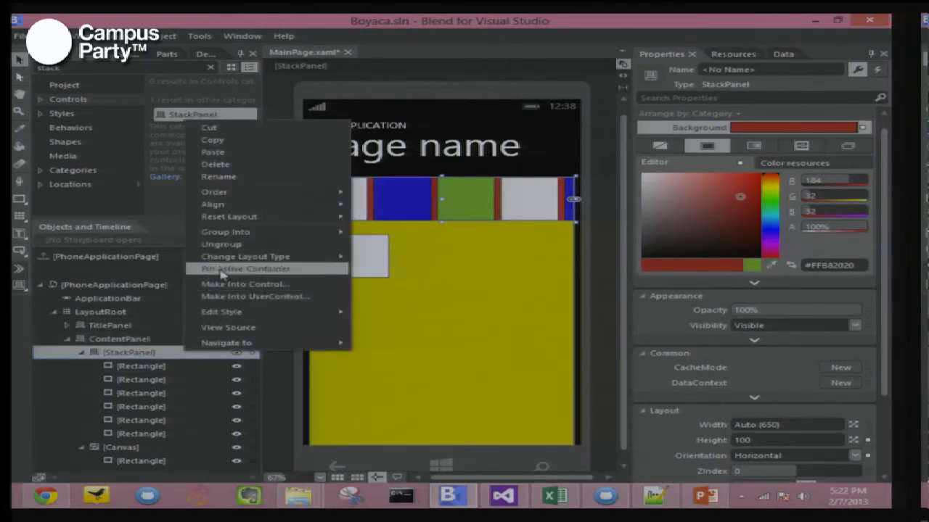
mouse_move(317, 235)
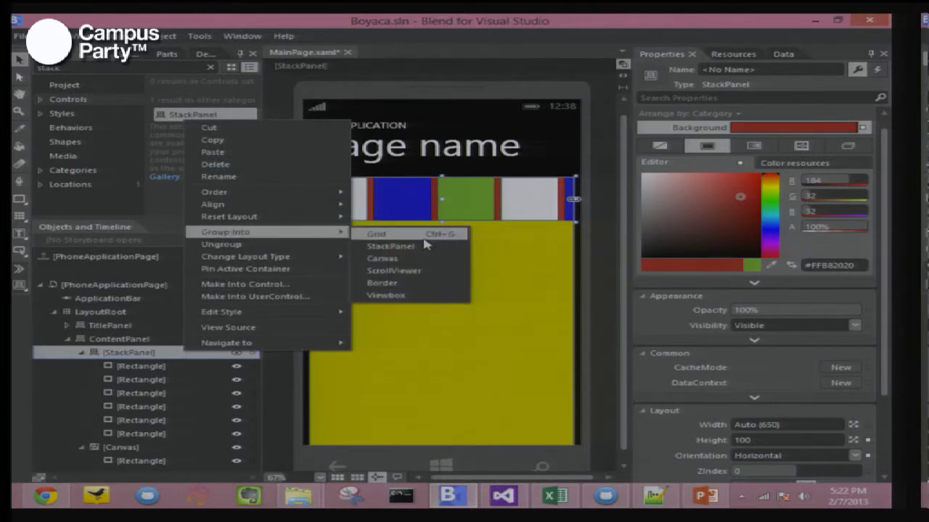
click(412, 278)
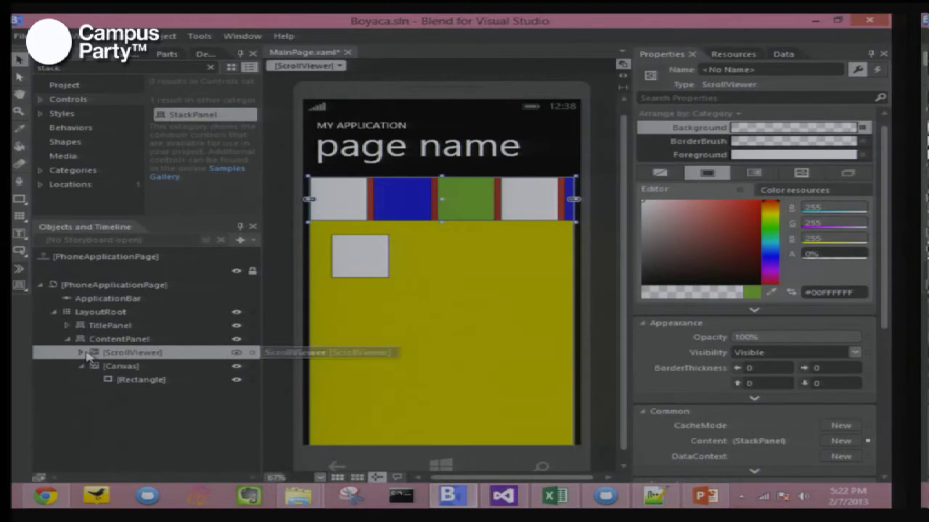
- Set the width of the StackPanel inside the ScrollViewer to Auto
click(80, 352)
click(135, 365)
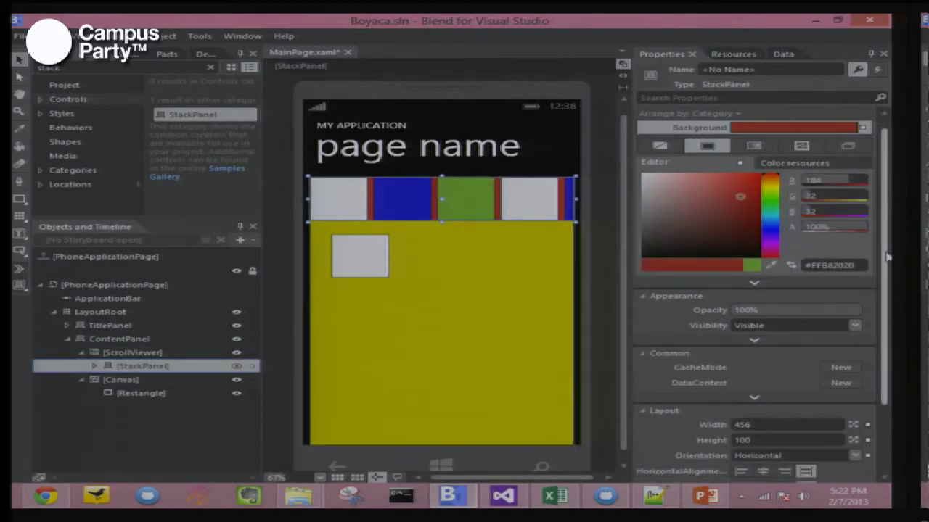
scroll(638, 348, down, 3)
click(175, 353)
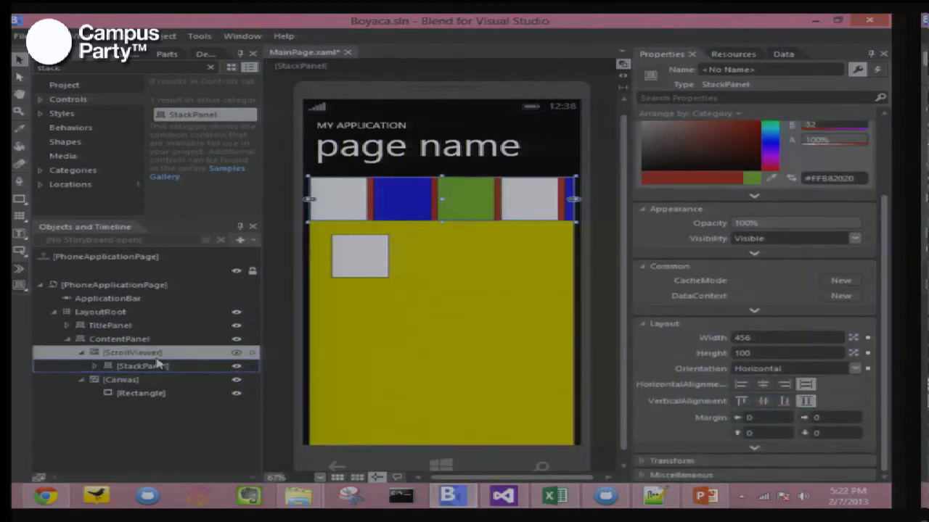
drag(884, 314, 883, 456)
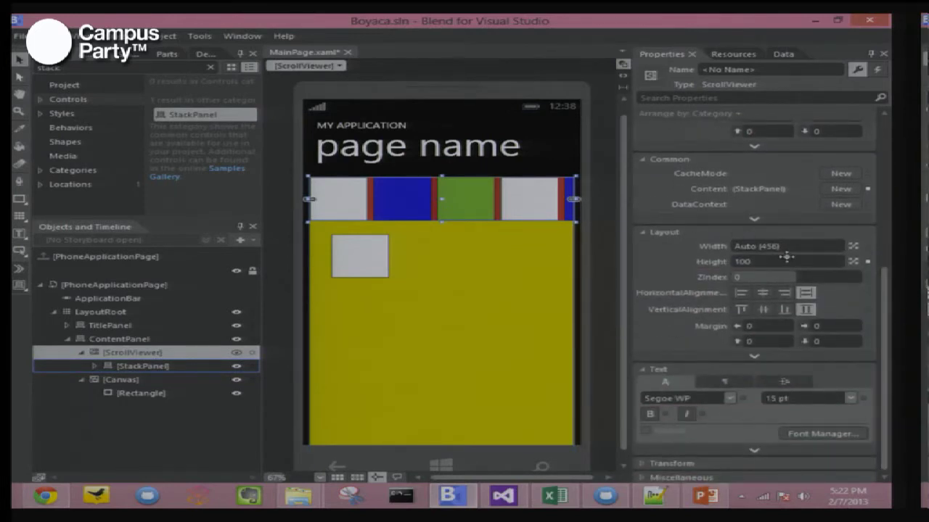
click(156, 366)
drag(887, 331, 887, 396)
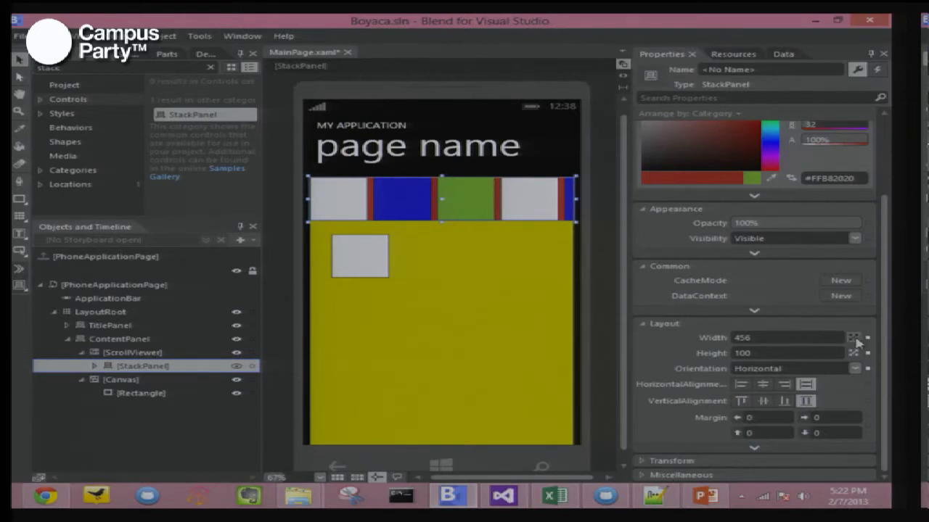
drag(841, 338, 749, 350)
click(782, 354)
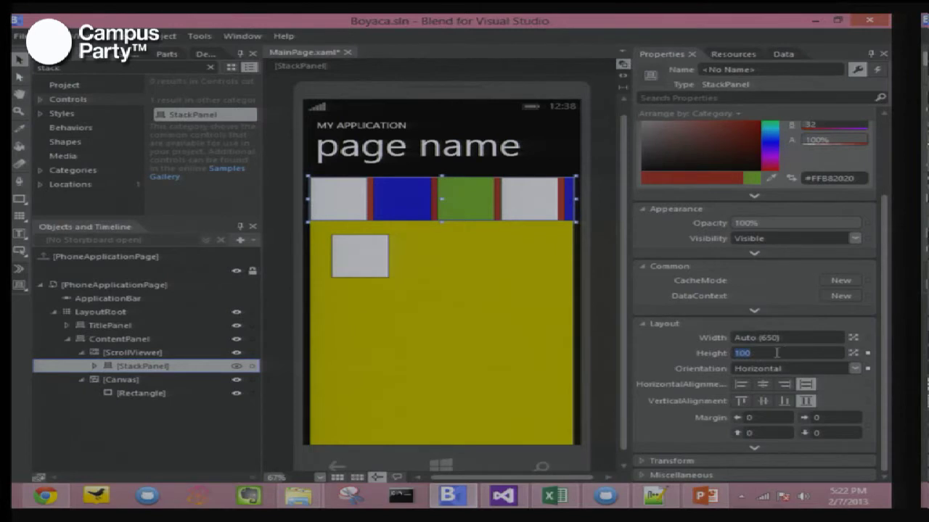
- Save MainPage.xaml and run the project in the phone emulator, moving the emulator window out of the way
click(178, 384)
click(20, 36)
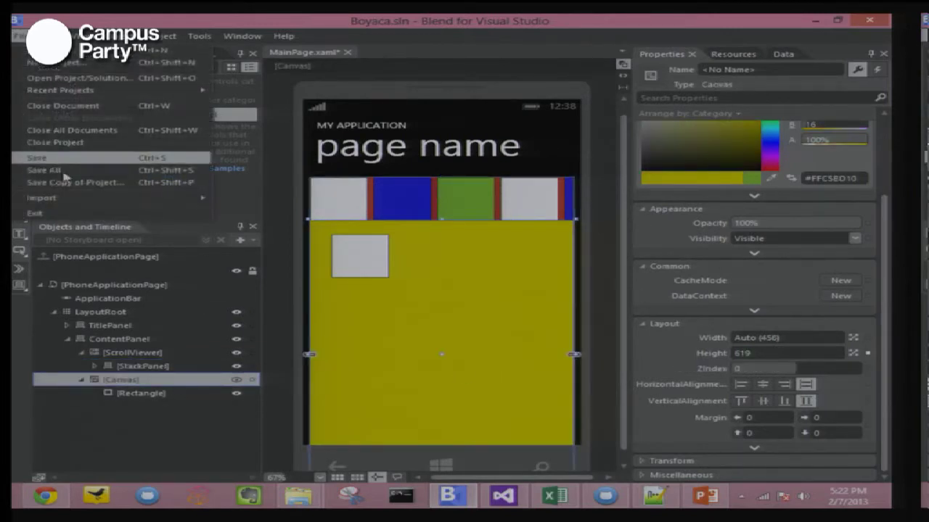
click(73, 162)
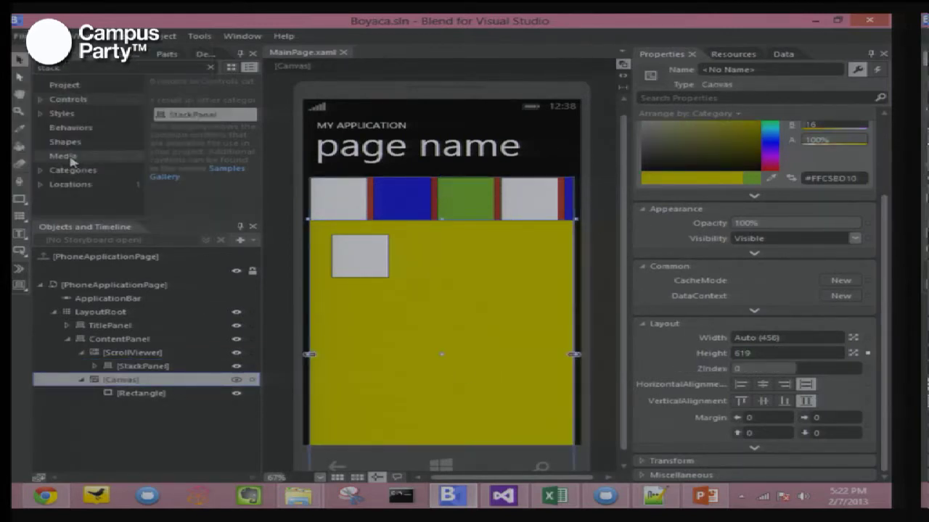
click(162, 36)
click(203, 226)
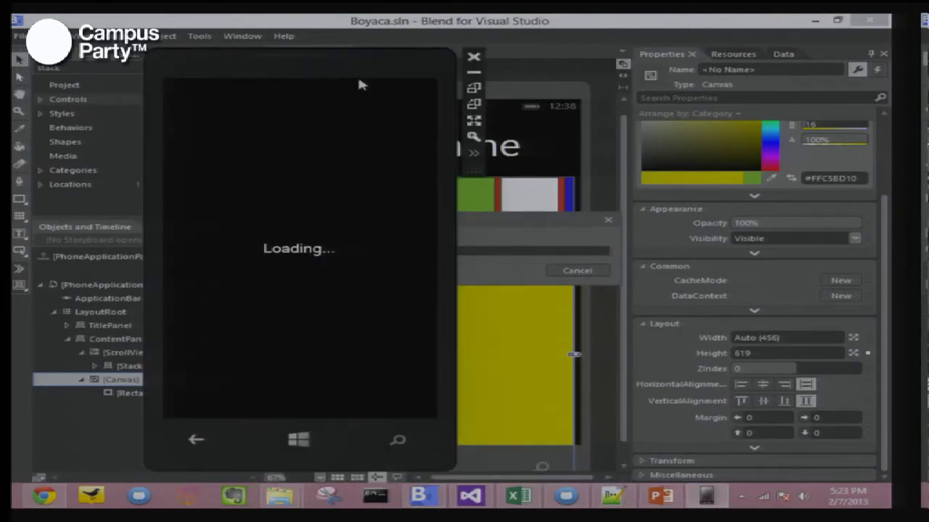
drag(368, 77, 622, 73)
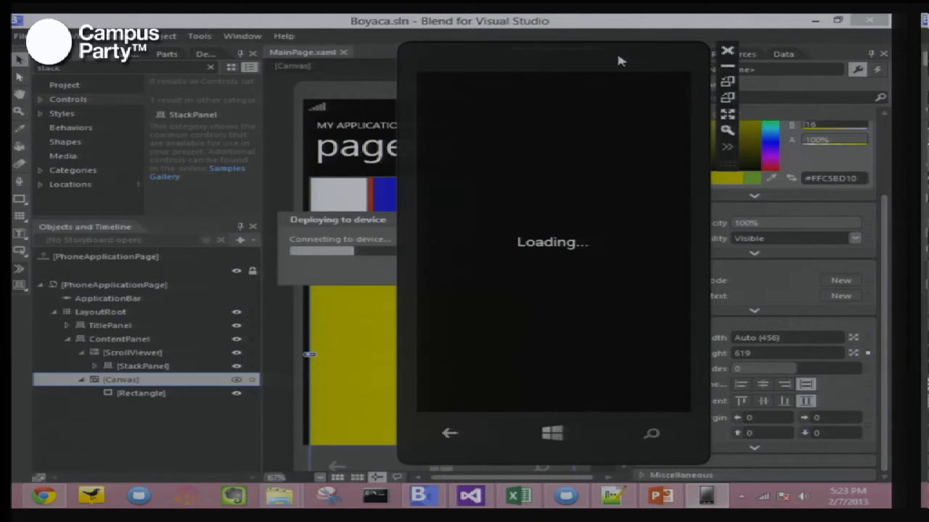
click(209, 56)
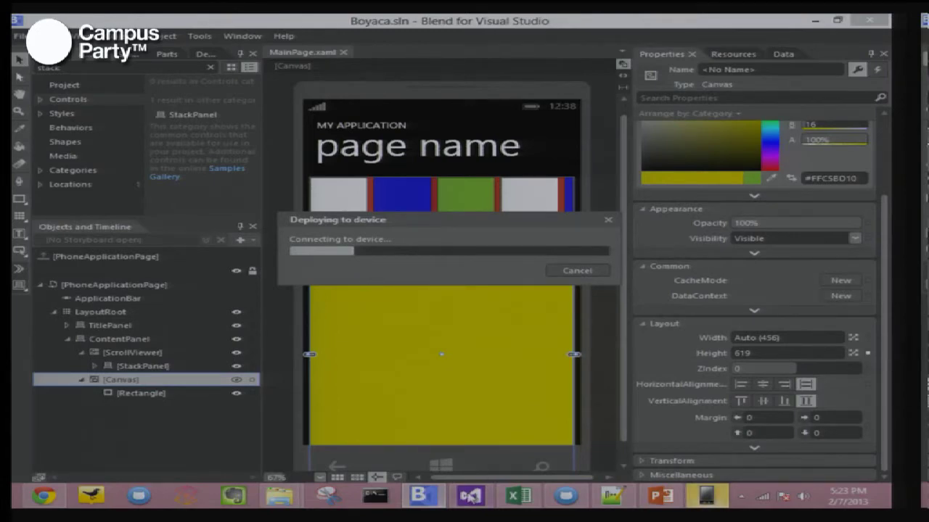
- Switch to Visual Studio, reload all externally modified files and show the available emulator targets
click(470, 495)
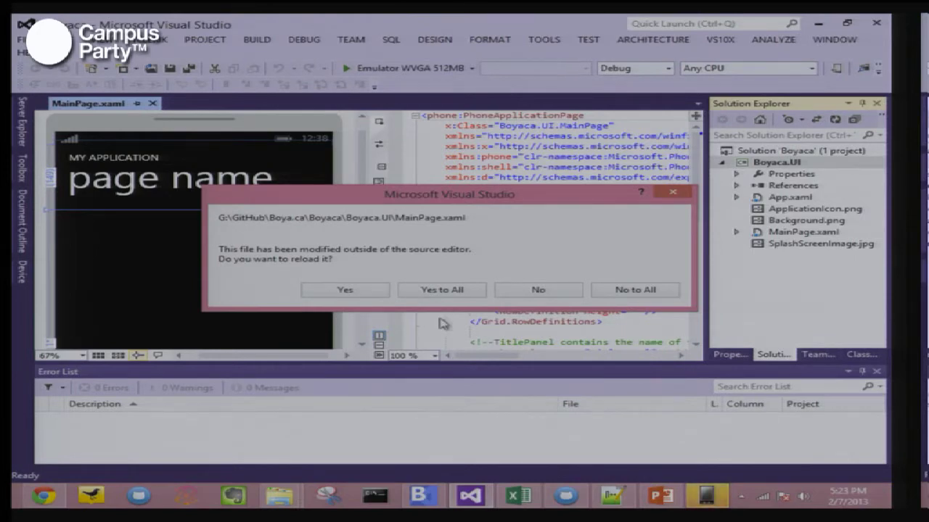
click(462, 294)
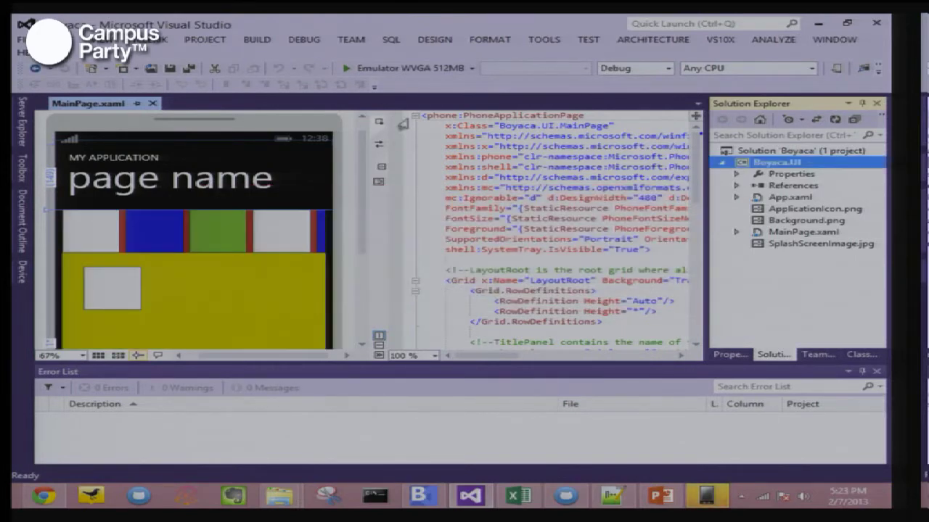
click(470, 69)
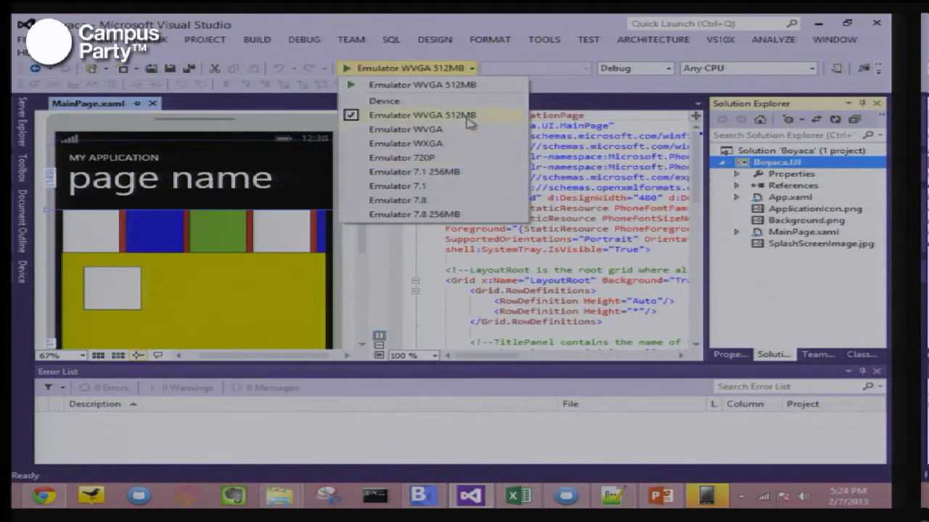
- Bring the running emulator forward and try to scroll the row of Rectangles
click(707, 496)
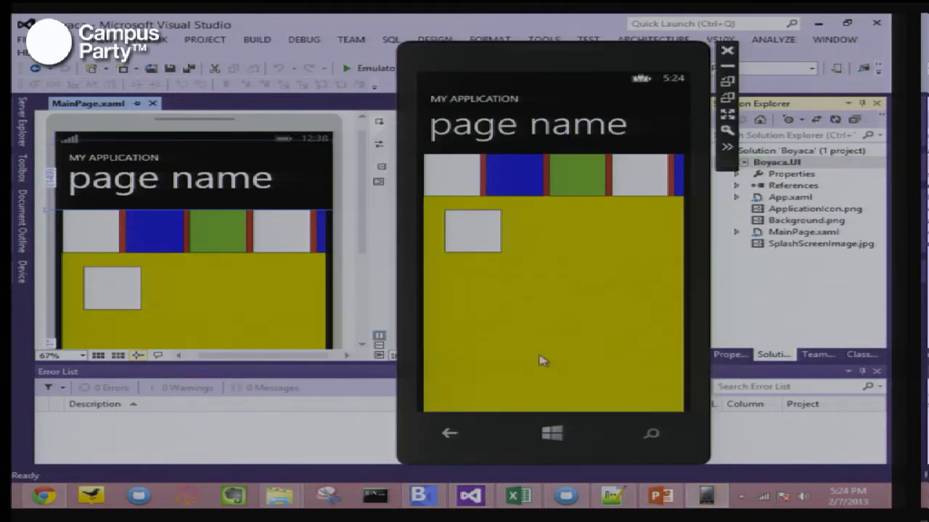
drag(435, 201, 472, 156)
- Switch back to Blend and set the ScrollViewer's VerticalScrollBarVisibility to Disabled, widening the property area to read the full names
click(432, 499)
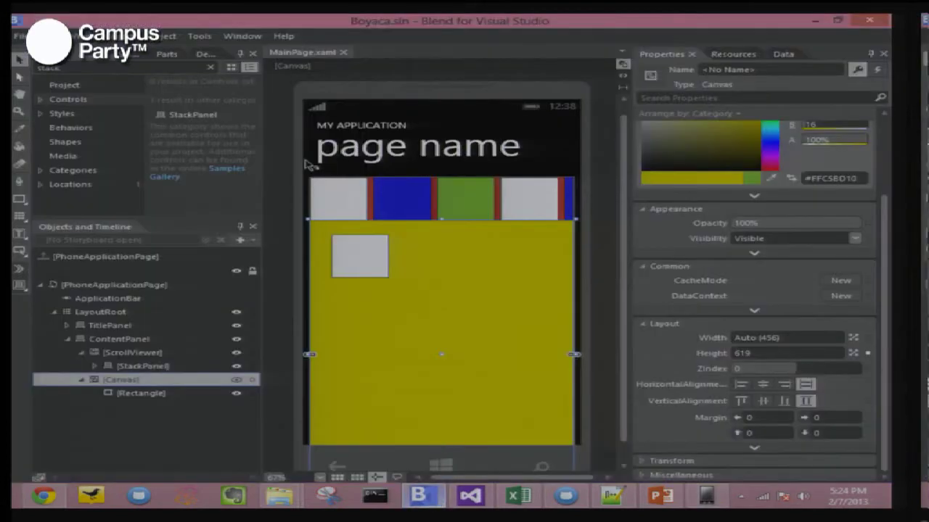
click(154, 354)
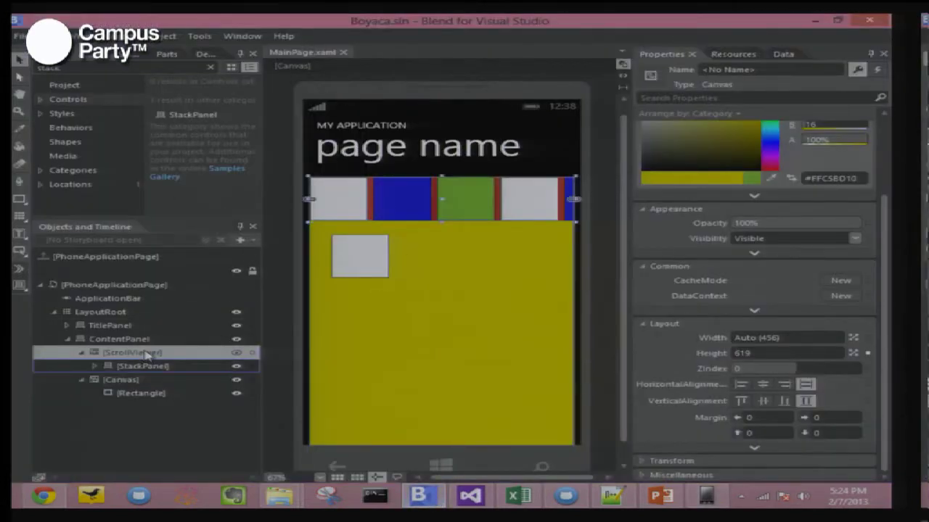
scroll(762, 276, down, 5)
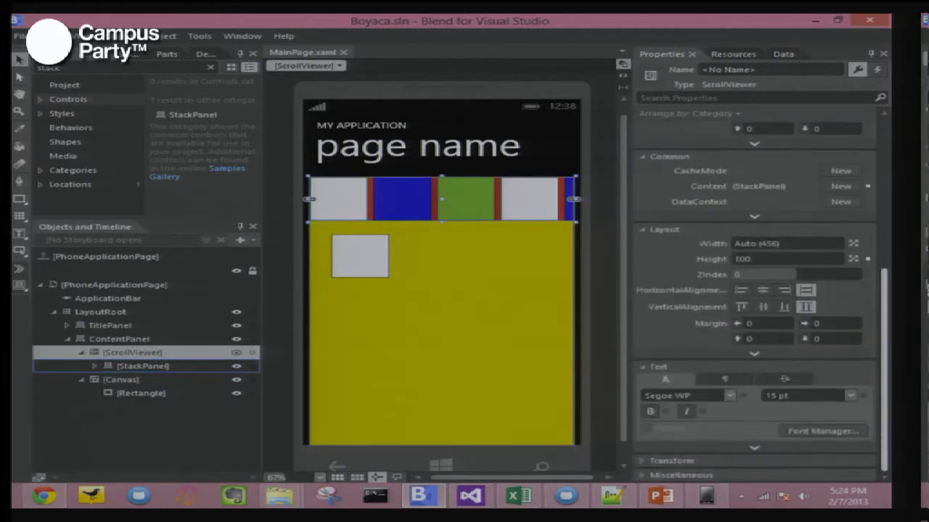
click(753, 353)
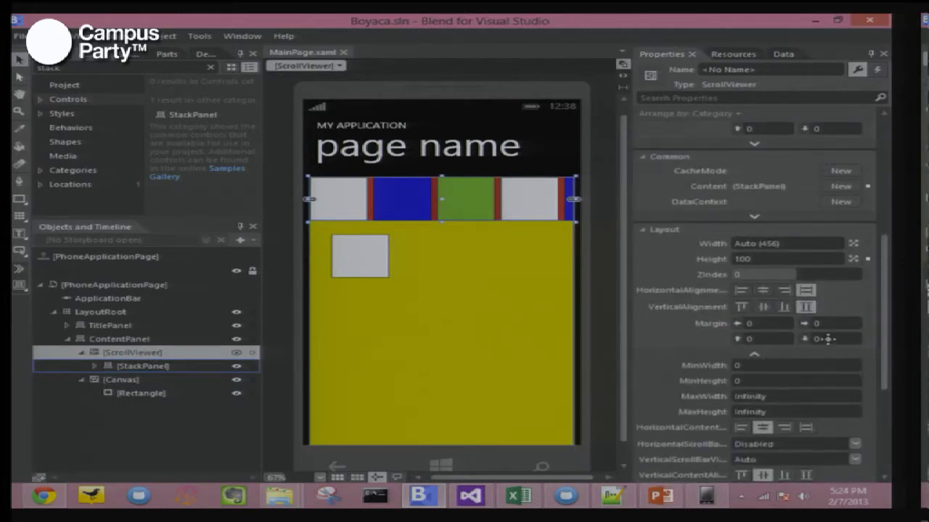
scroll(858, 346, down, 2)
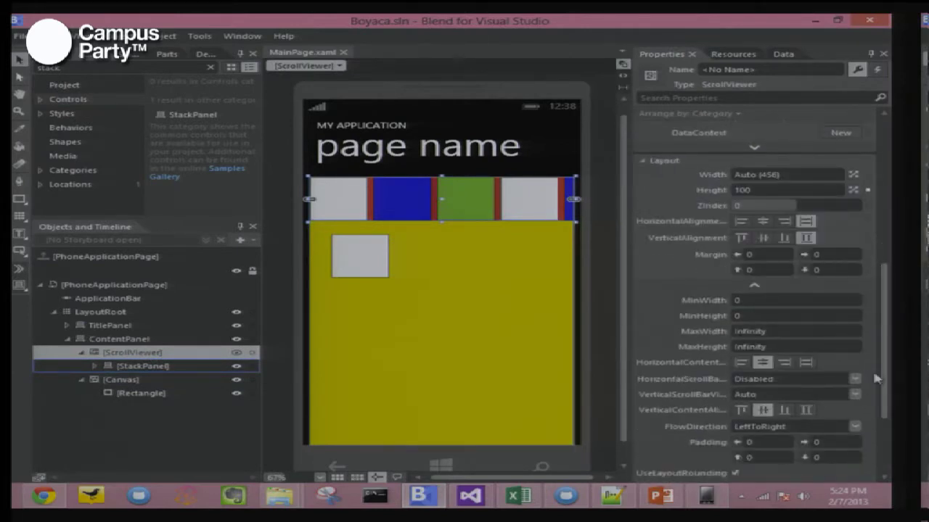
scroll(888, 369, down, 2)
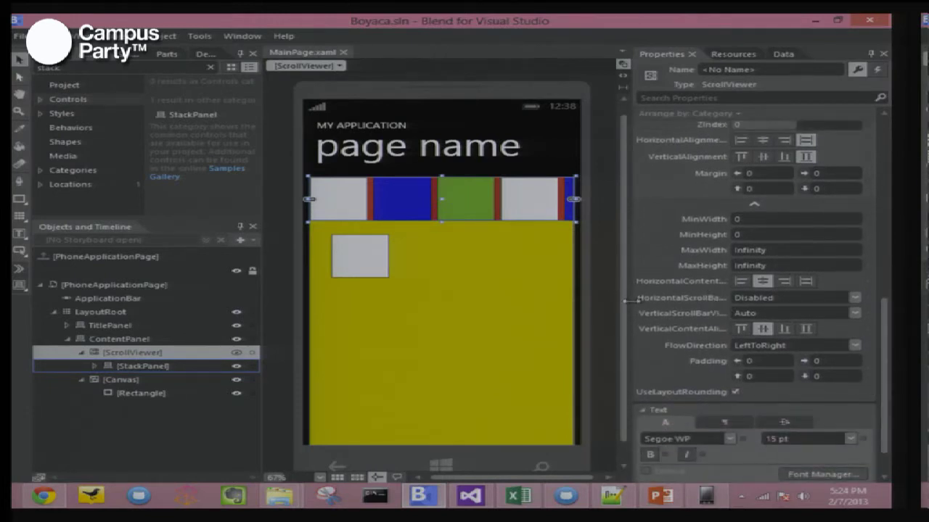
drag(624, 298, 439, 301)
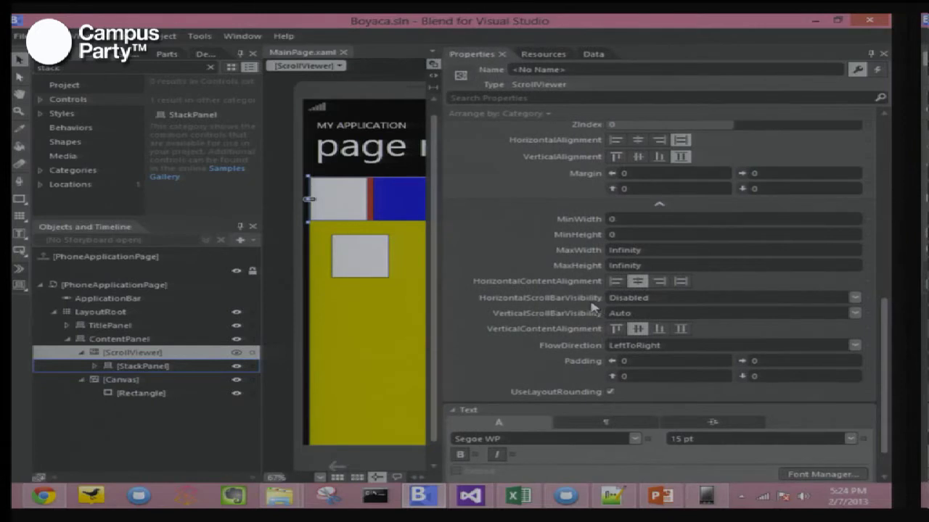
click(648, 318)
click(648, 326)
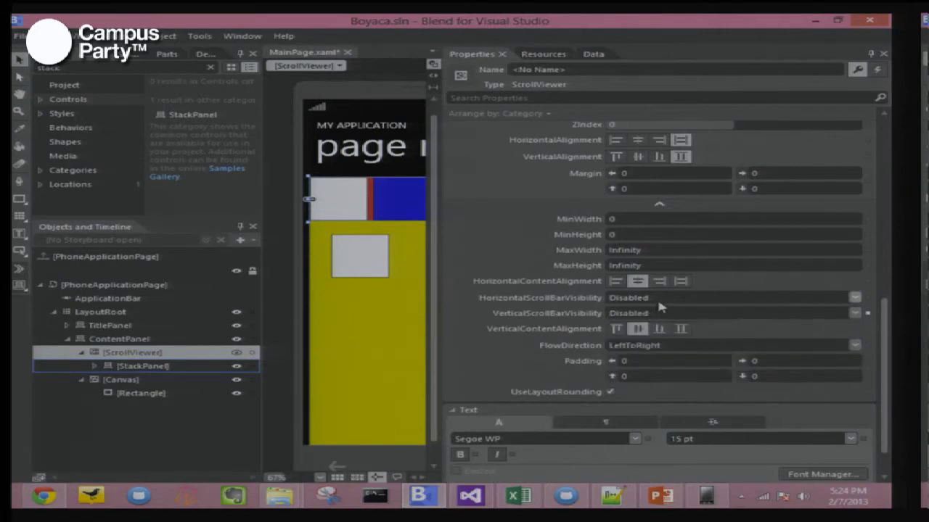